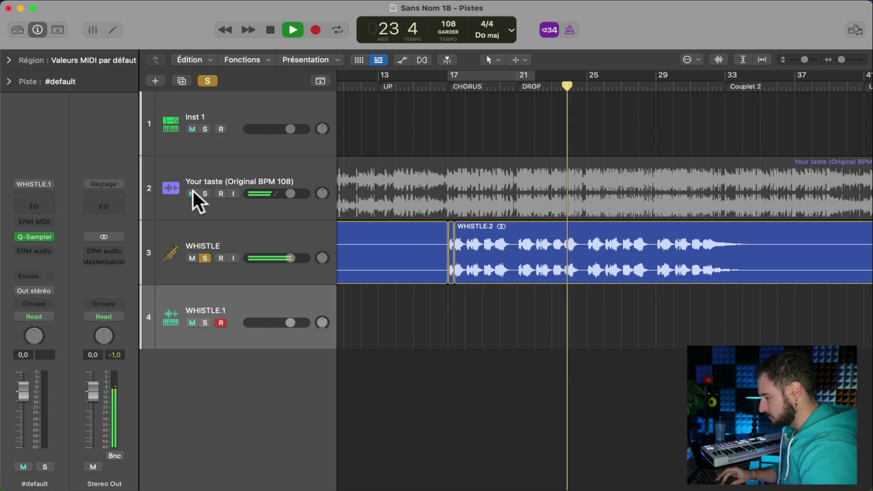
Step: Mute the "Your taste" track and set the Transposer on the WHISTLE.1 track to root A#|Bb and the Major scale
{"action": "left_click", "coordinate": [192, 193]}
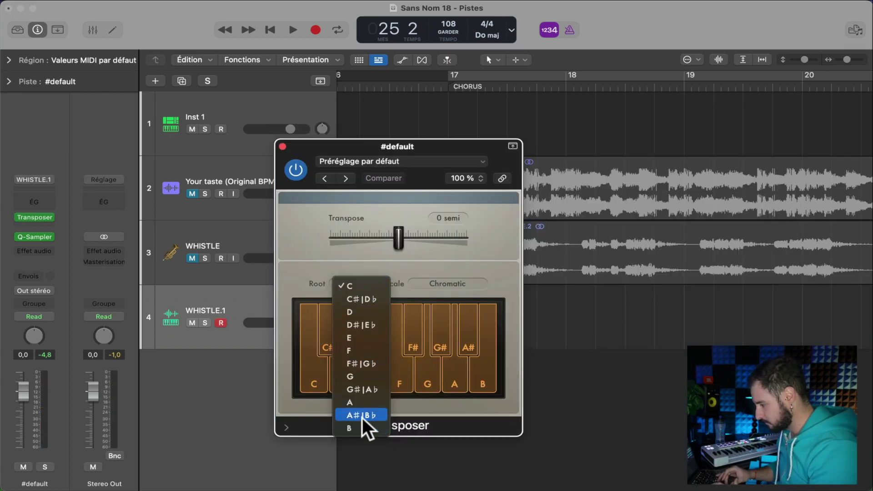
{"action": "left_click", "coordinate": [362, 415]}
{"action": "left_click", "coordinate": [446, 282]}
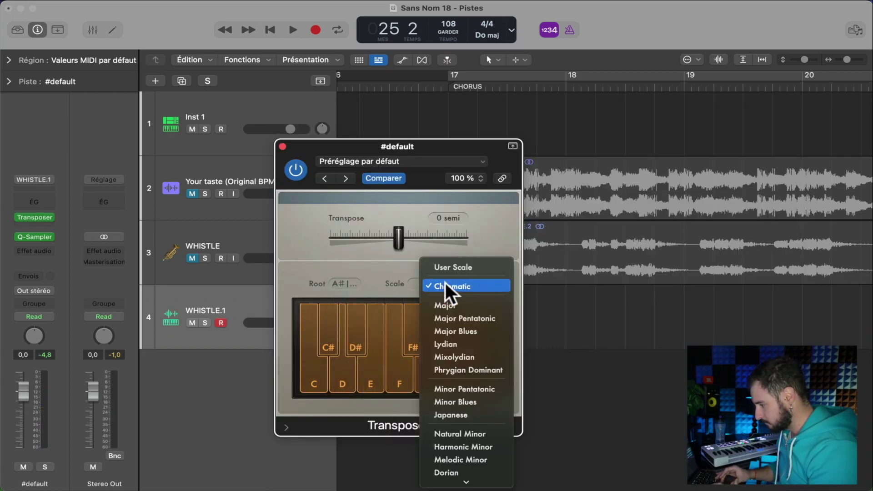
{"action": "left_click", "coordinate": [454, 307]}
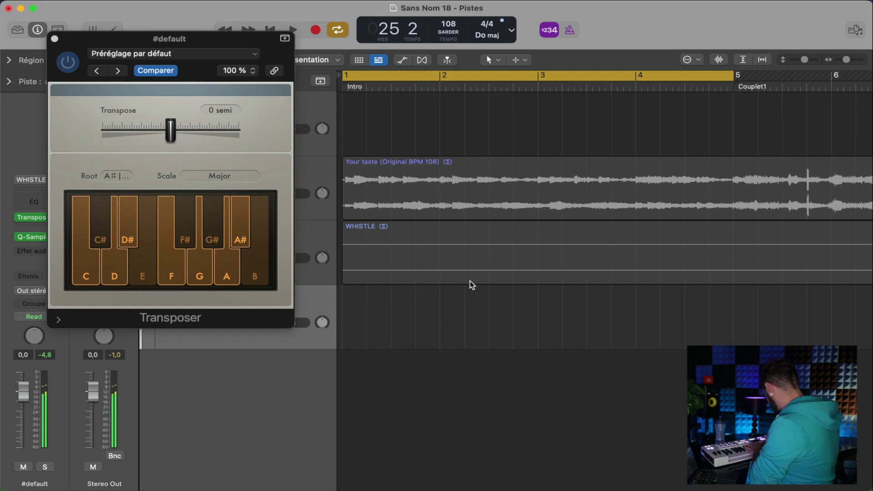
Step: Record a four-bar MIDI melody on the WHISTLE.1 track, starting at bar 1
{"action": "key", "text": "r"}
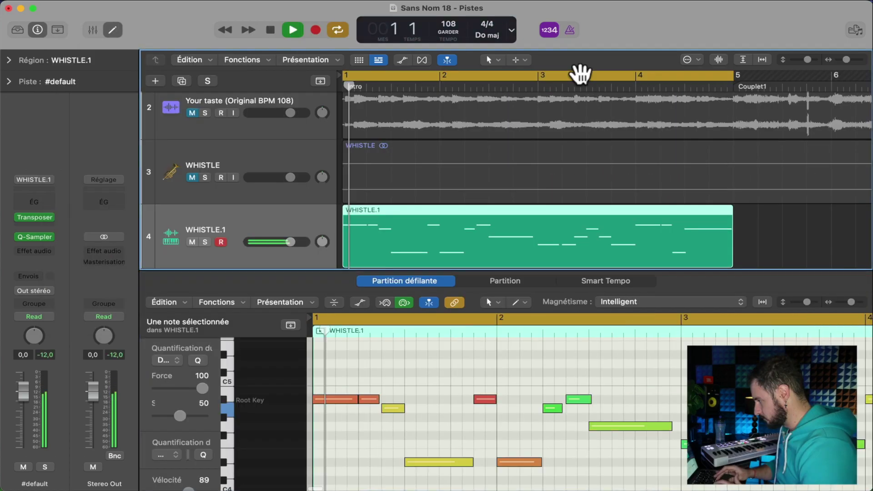
Step: Insert the Space Designer reverb as an audio effect on the WHISTLE.1 track
{"action": "left_click", "coordinate": [39, 252]}
{"action": "mouse_move", "coordinate": [43, 253]}
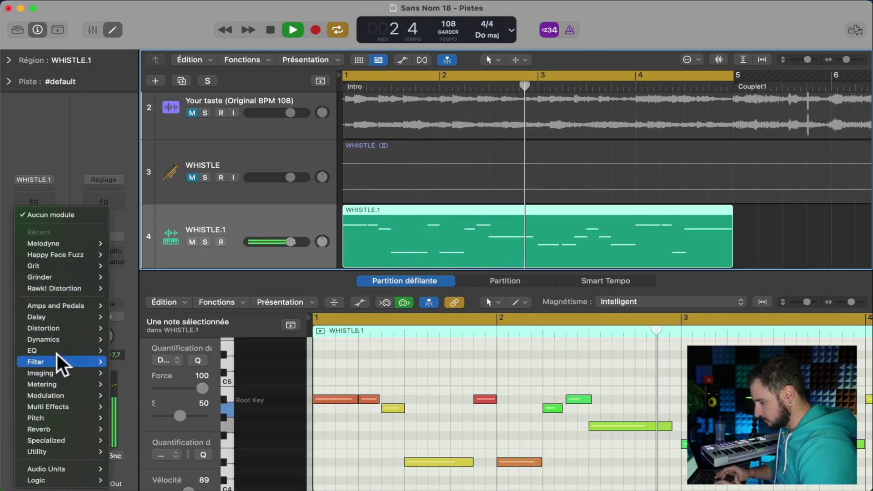
{"action": "mouse_move", "coordinate": [55, 434]}
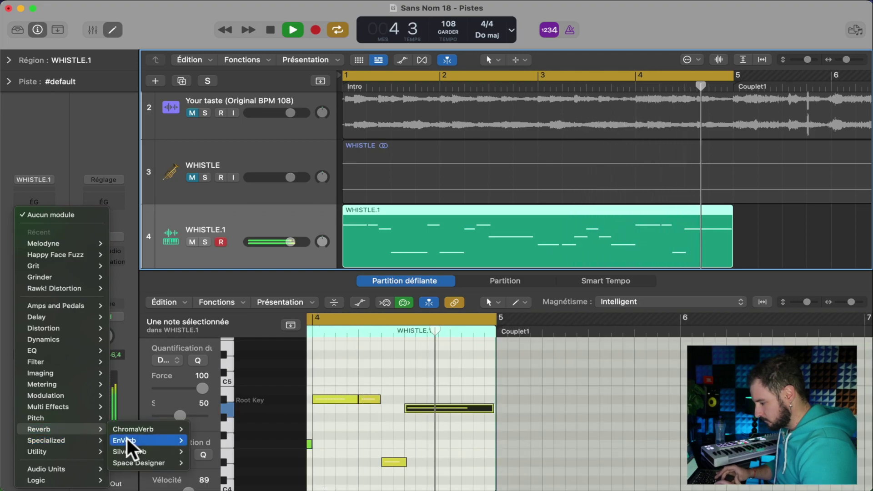
{"action": "mouse_move", "coordinate": [132, 461]}
{"action": "left_click", "coordinate": [203, 463]}
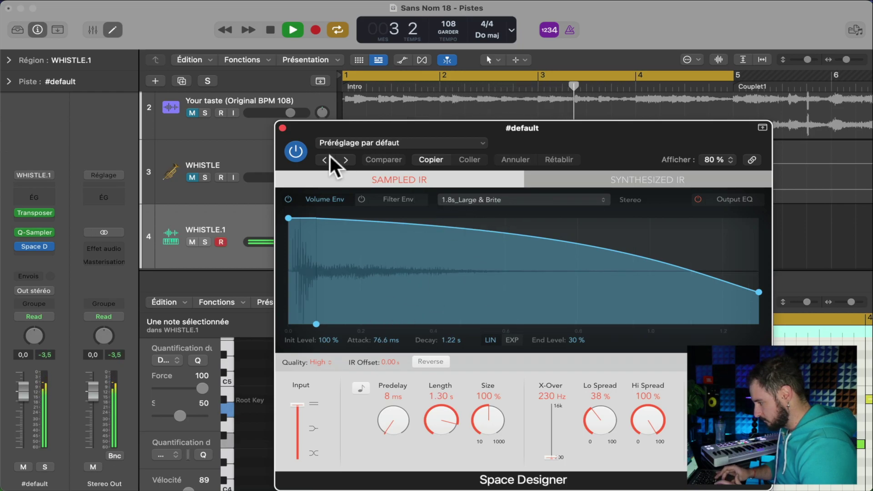
Step: Load the 2.2s Old Spring preset from the Medium Spaces spring reverbs into Space Designer
{"action": "left_click", "coordinate": [497, 200]}
{"action": "left_click", "coordinate": [467, 196]}
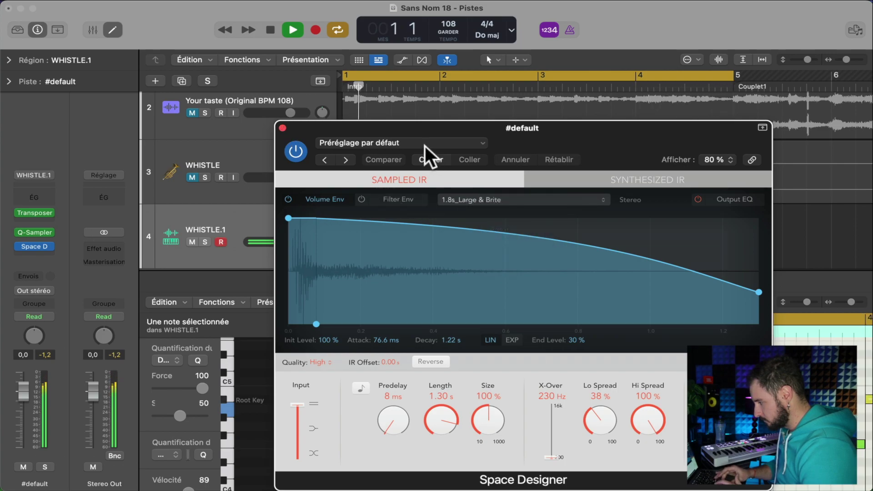
{"action": "left_click", "coordinate": [426, 145]}
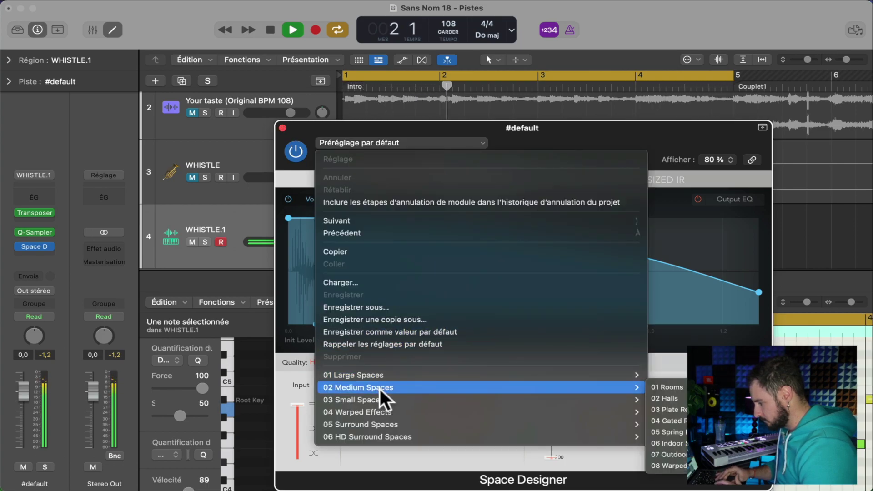
{"action": "mouse_move", "coordinate": [378, 401]}
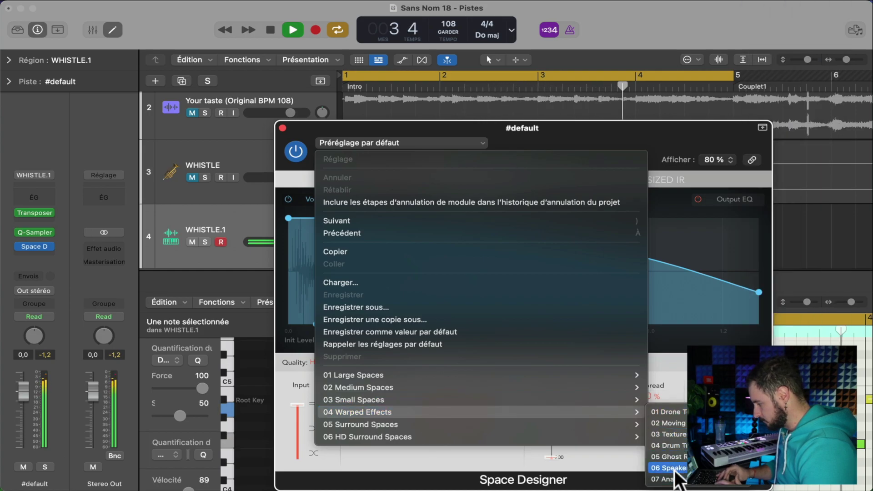
{"action": "mouse_move", "coordinate": [675, 469]}
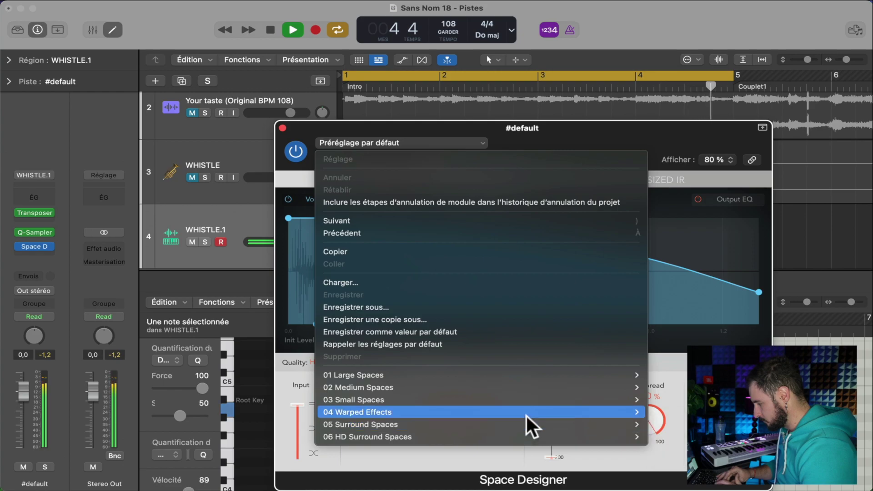
{"action": "mouse_move", "coordinate": [630, 398]}
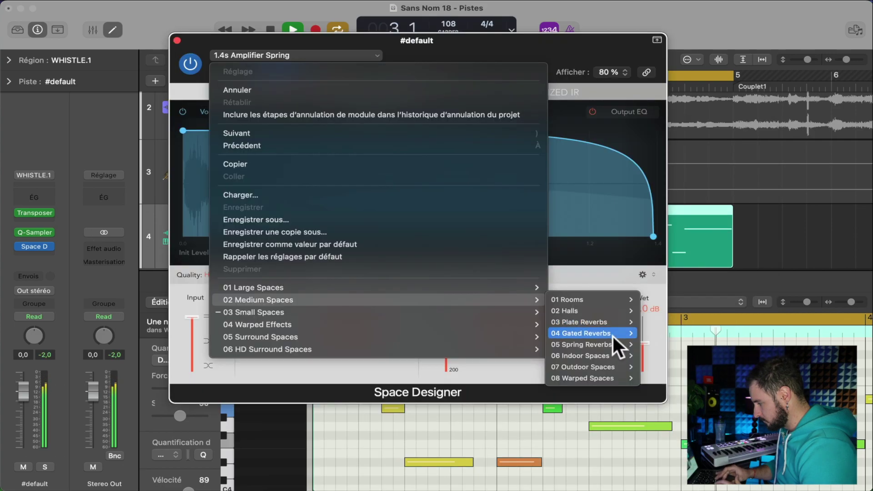
{"action": "mouse_move", "coordinate": [626, 344]}
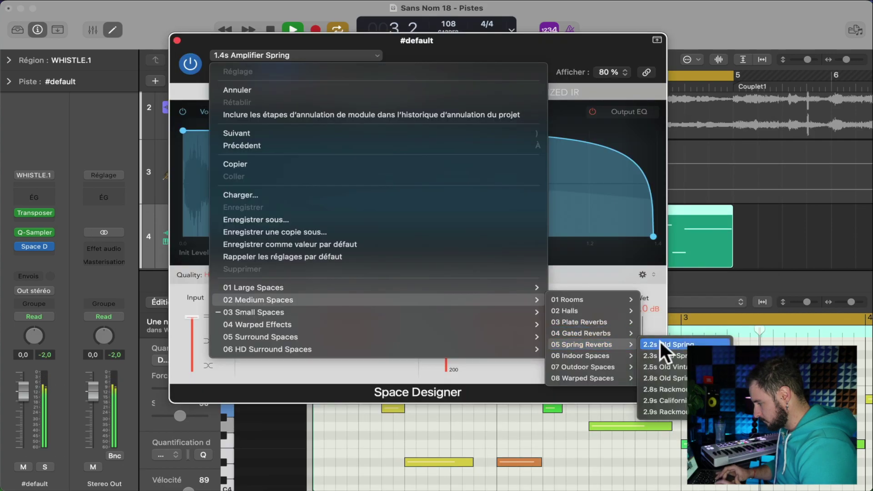
{"action": "left_click", "coordinate": [662, 344]}
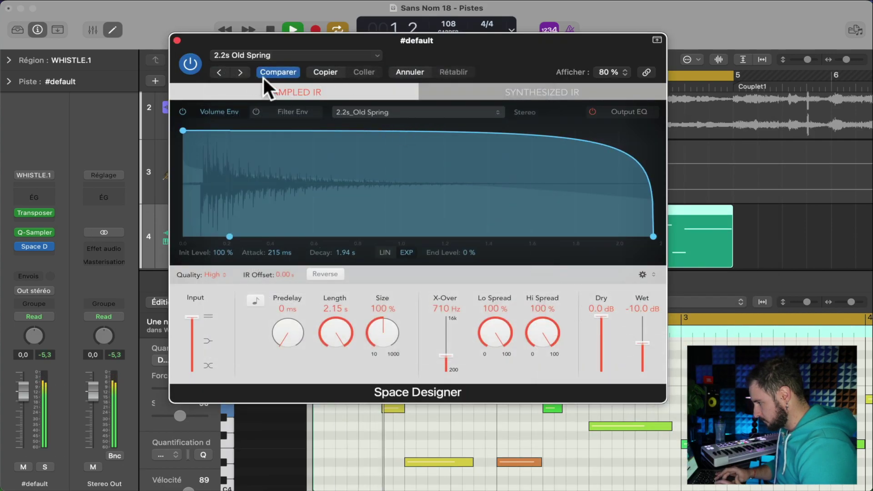
Step: Audition the following reverb preset, return to 2.2s Old Spring, and set its Wet level to -19.0 dB
{"action": "left_click", "coordinate": [245, 72]}
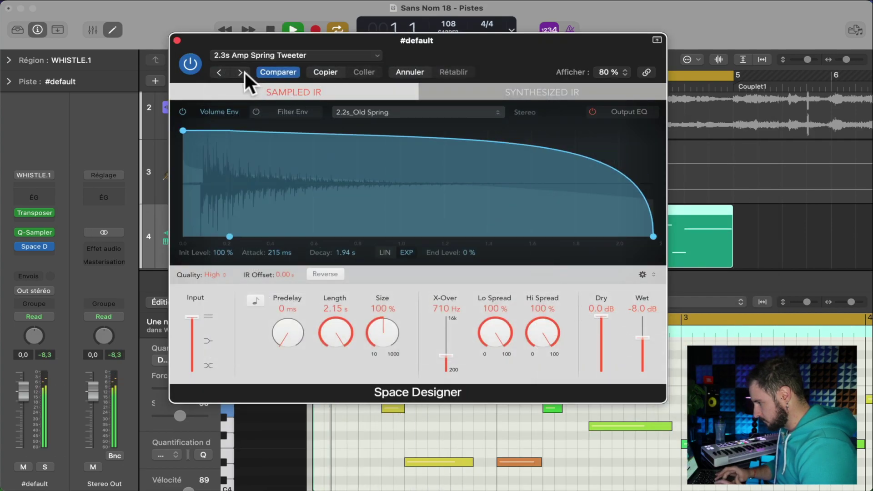
{"action": "left_click", "coordinate": [218, 70]}
{"action": "left_click_drag", "start_coordinate": [642, 345], "coordinate": [642, 353]}
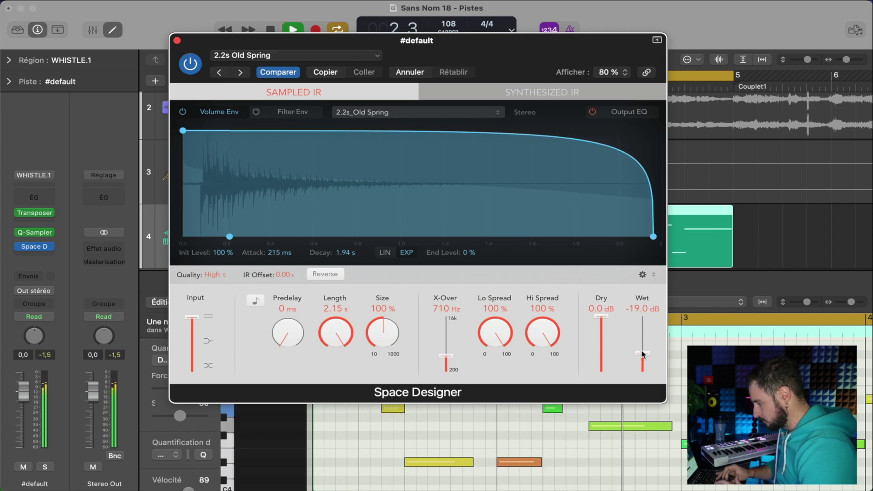
{"action": "left_click", "coordinate": [176, 40]}
Step: Create a new software instrument track with the Sampler, hide the library and stop playback
{"action": "scroll", "coordinate": [452, 216], "scroll_direction": "down", "scroll_amount": 2}
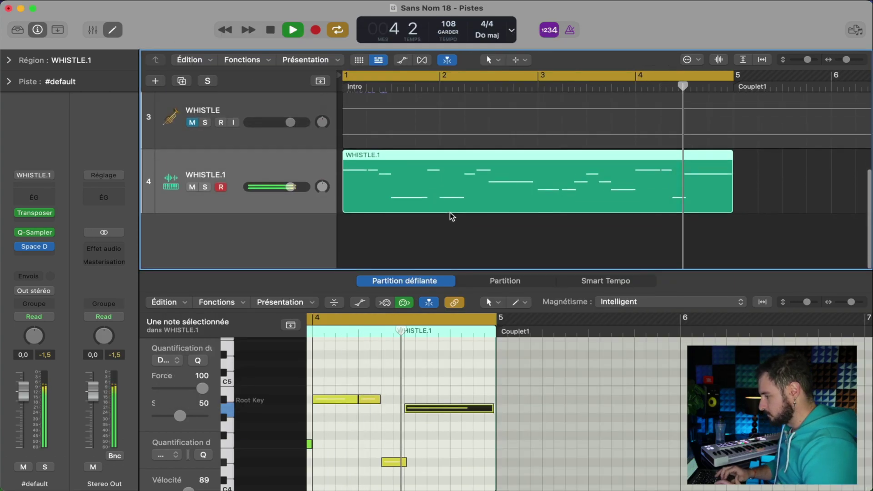
{"action": "left_click", "coordinate": [156, 81]}
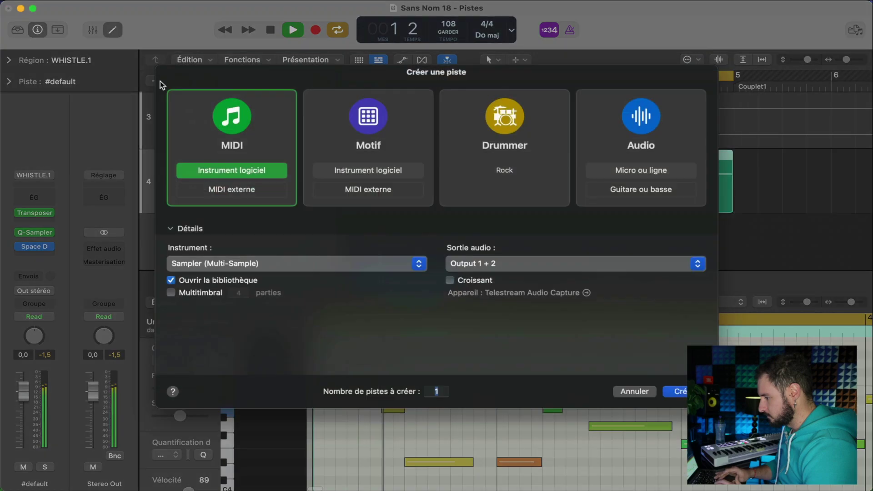
{"action": "left_click", "coordinate": [672, 398]}
{"action": "left_click", "coordinate": [17, 30]}
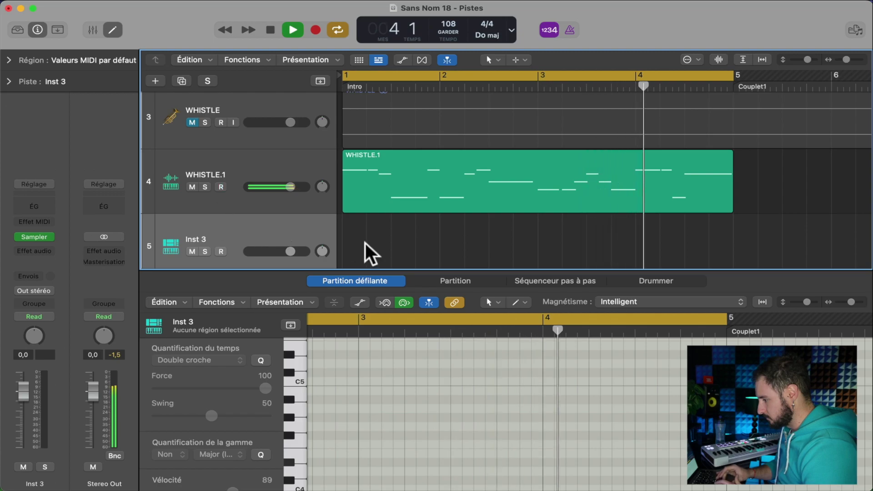
{"action": "key", "text": "space"}
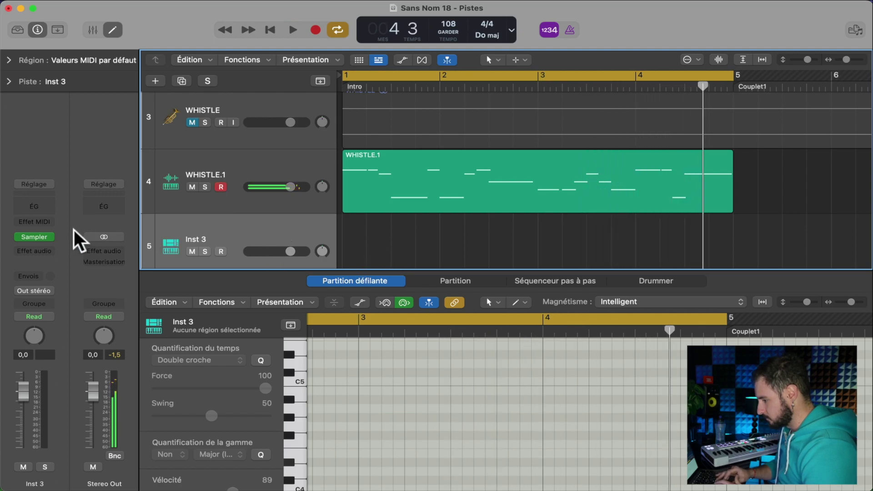
Step: Close the Sampler window and play the WHISTLE.1 melody against ScalerControl's Bb maj, Eb maj, F maj, Bb maj pattern
{"action": "left_click", "coordinate": [48, 238]}
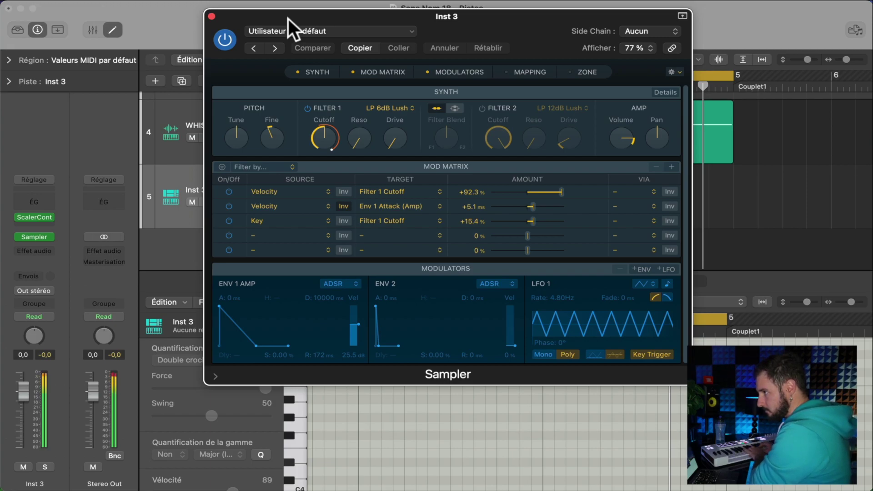
{"action": "left_click", "coordinate": [212, 16]}
{"action": "left_click", "coordinate": [441, 130]}
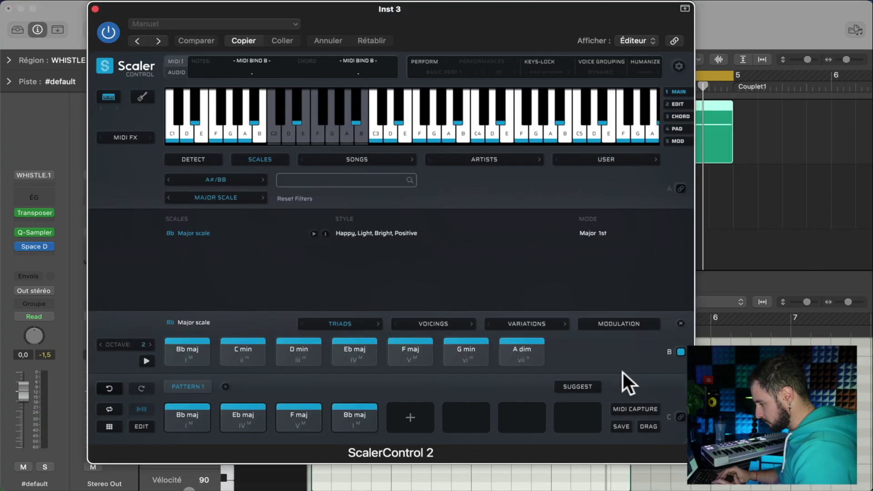
{"action": "key", "text": "space"}
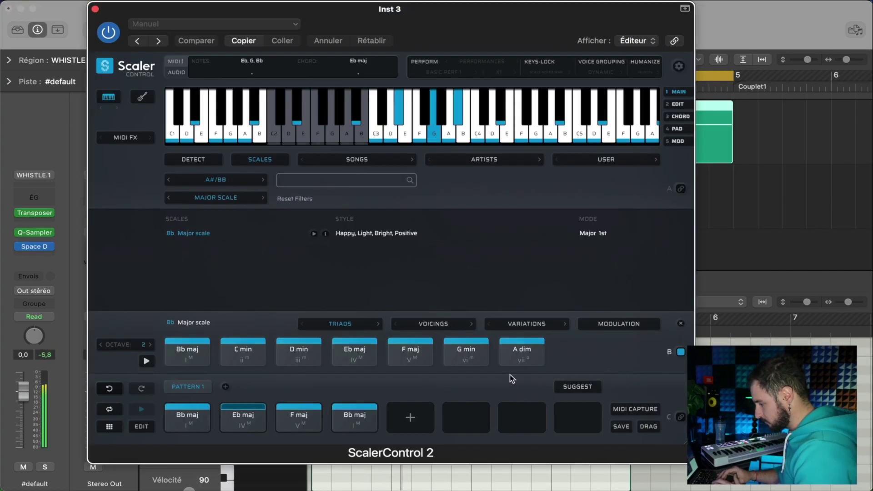
{"action": "left_click_drag", "start_coordinate": [435, 13], "coordinate": [384, 0]}
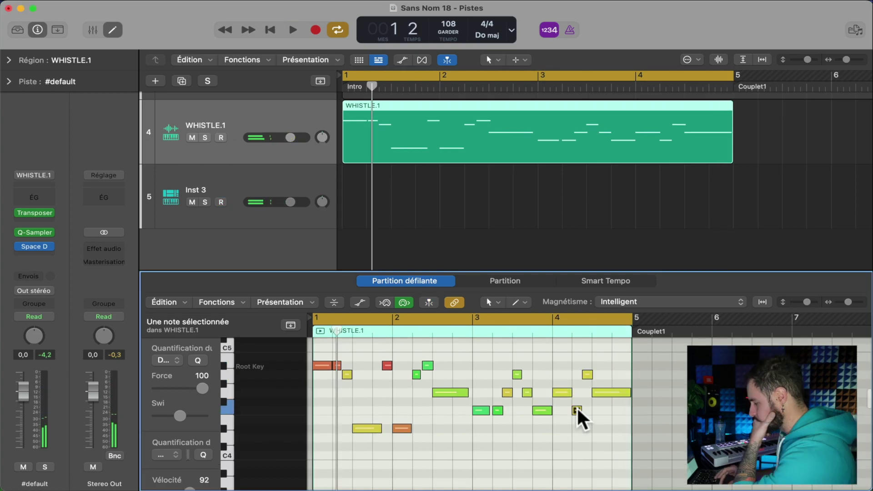
Step: Raise the melody's short bar 4 note to the preceding note's pitch and the long final note to A#4, then play it back
{"action": "left_click_drag", "start_coordinate": [578, 410], "coordinate": [607, 367]}
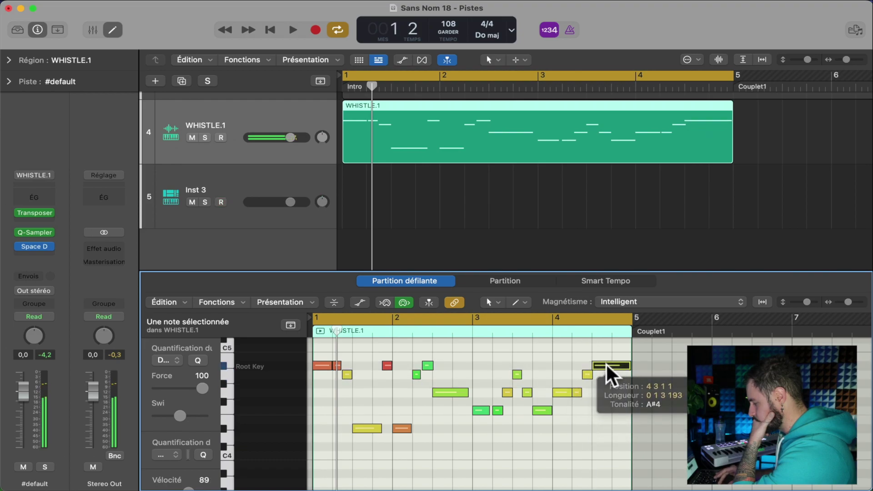
{"action": "key", "text": "space"}
{"action": "scroll", "coordinate": [593, 344], "scroll_direction": "right", "scroll_amount": 1}
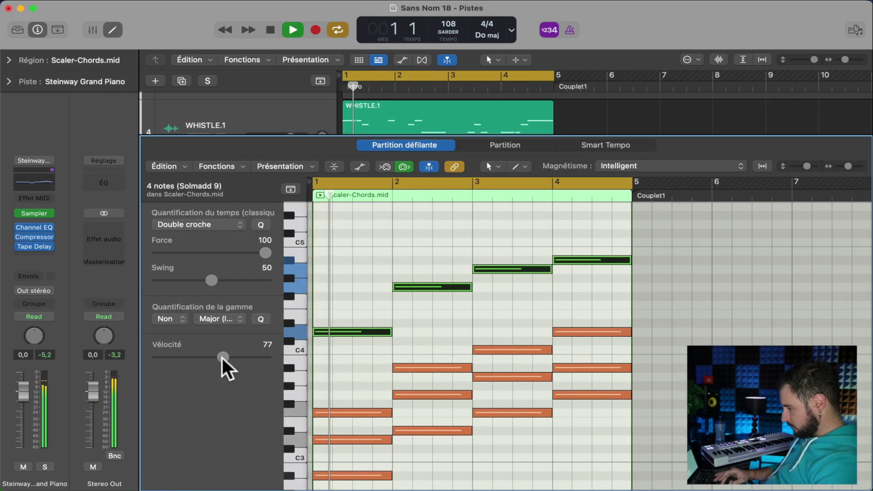
Step: Copy the highest orange note of each of the four chords in the Scaler-Chords.mid region one octave up
{"action": "key", "text": "space"}
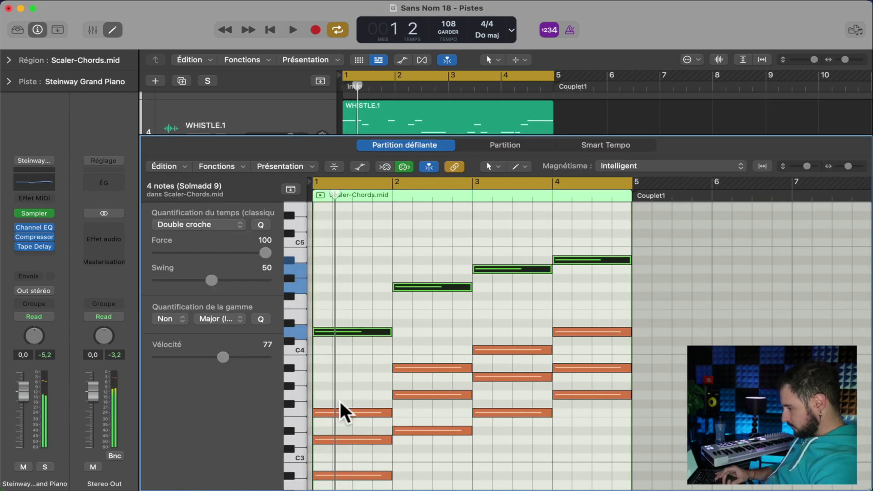
{"action": "left_click", "coordinate": [346, 409]}
{"action": "left_click", "coordinate": [419, 367]}
{"action": "left_click", "coordinate": [508, 350]}
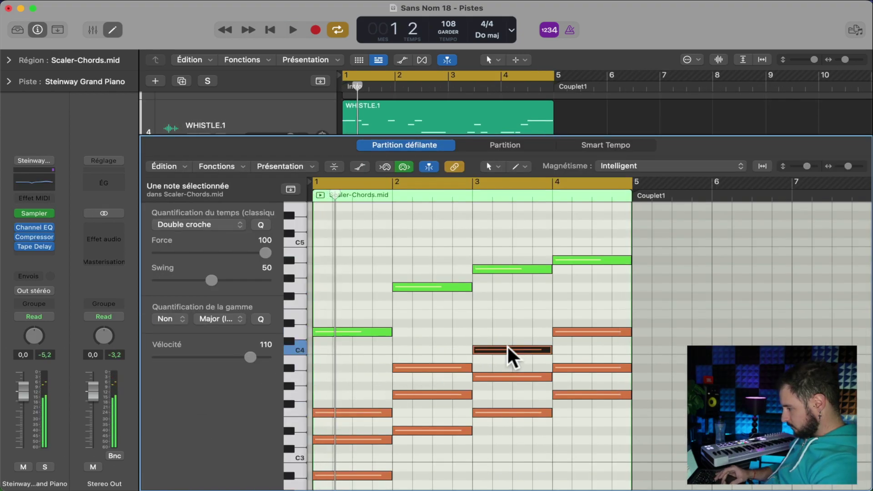
{"action": "left_click", "coordinate": [572, 332]}
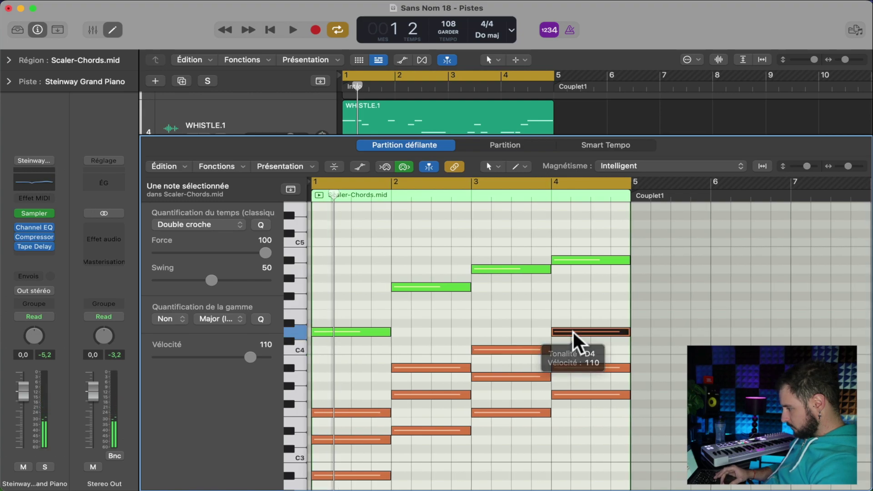
{"action": "left_click", "coordinate": [496, 349], "text": "shift"}
{"action": "left_click", "coordinate": [419, 367], "text": "shift"}
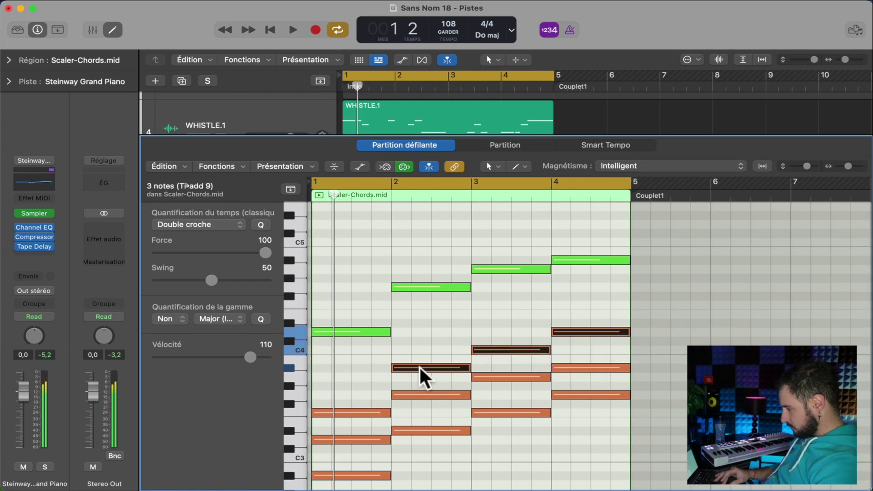
{"action": "left_click_drag", "start_coordinate": [358, 411], "coordinate": [359, 405]}
{"action": "key", "text": "alt+shift+Up"}
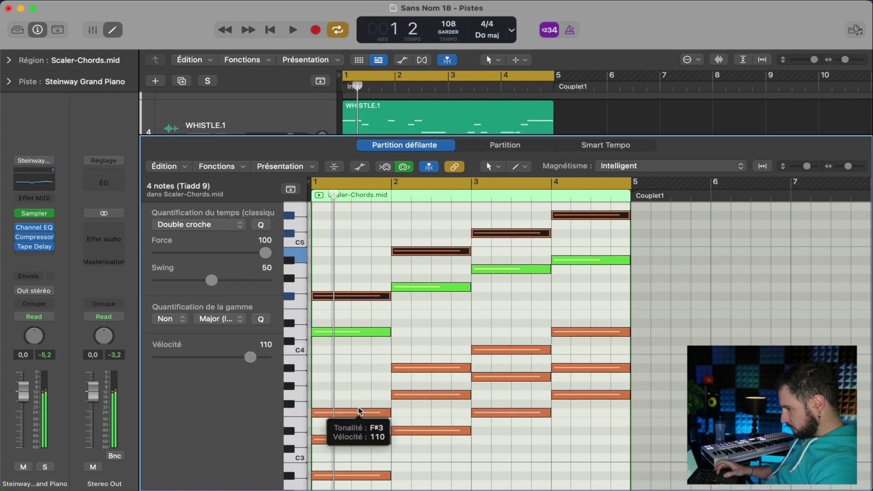
{"action": "key", "text": "alt+Down"}
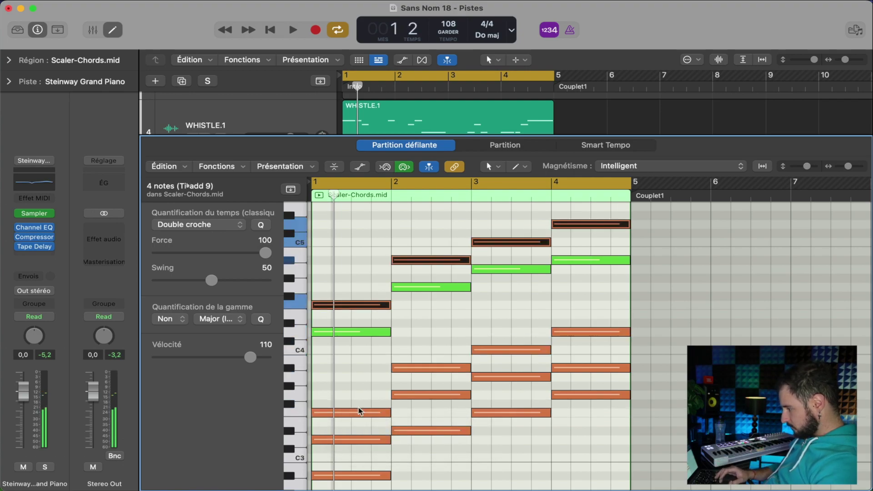
Step: Play back the chords and lower the velocity of the four copied upper notes
{"action": "key", "text": "space"}
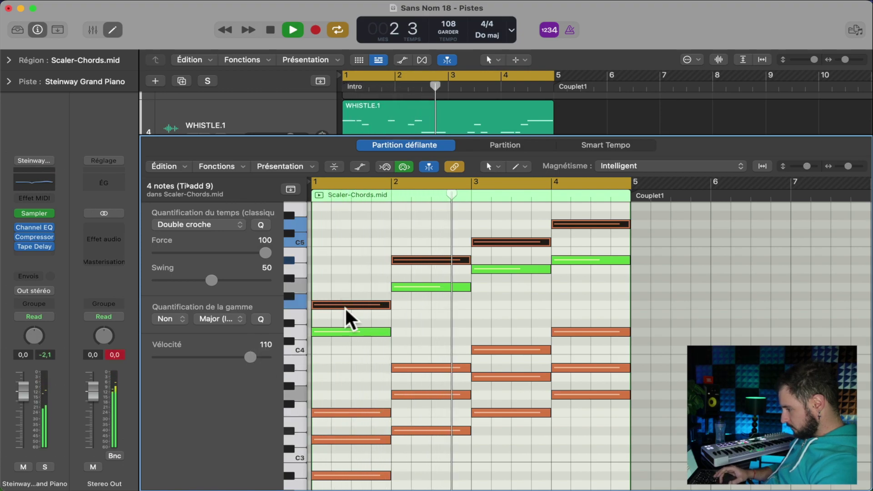
{"action": "scroll", "coordinate": [370, 370], "scroll_direction": "down", "scroll_amount": 5}
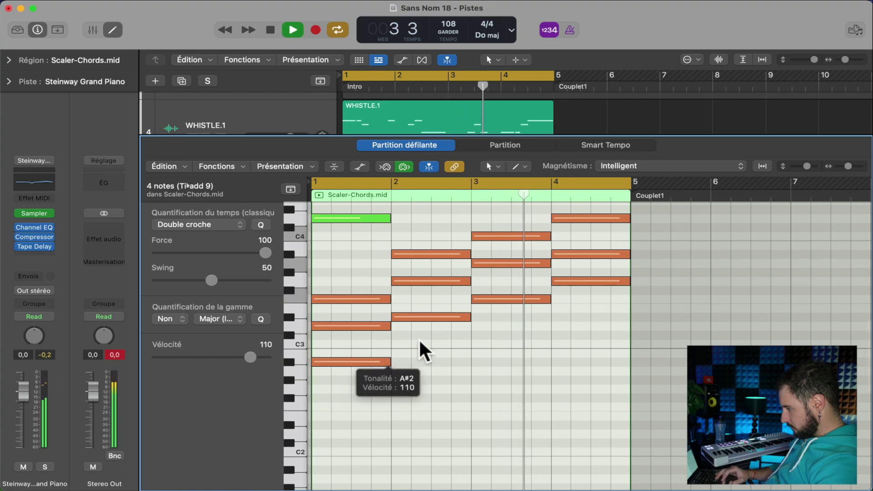
{"action": "left_click_drag", "start_coordinate": [250, 356], "coordinate": [211, 355]}
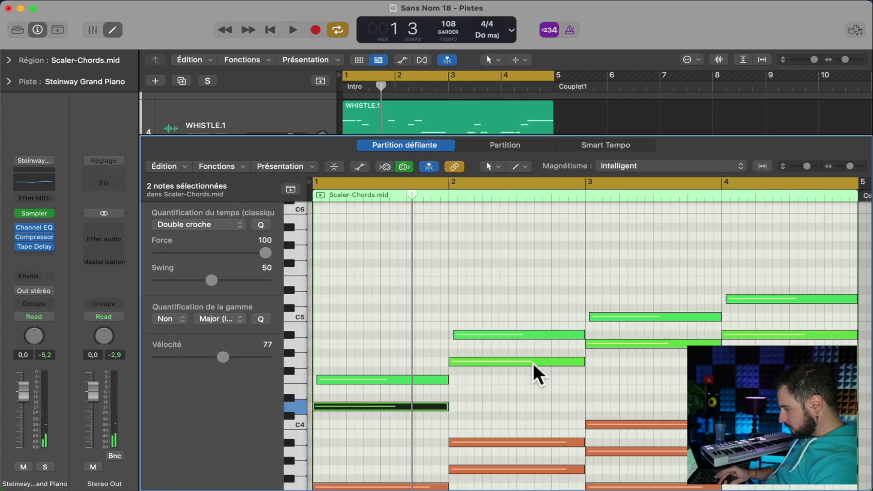
Step: Select the lower green note in each of the four chords and play the chord loop back
{"action": "left_click", "coordinate": [532, 362], "text": "shift"}
{"action": "left_click", "coordinate": [609, 344], "text": "shift"}
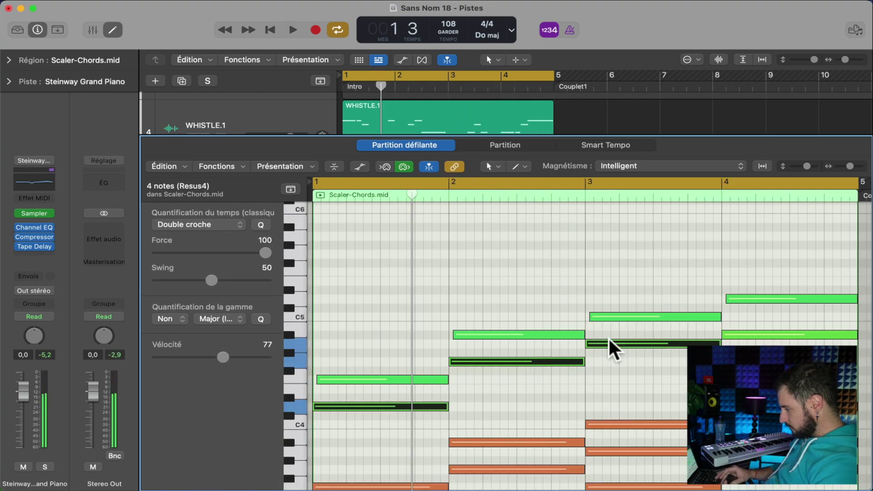
{"action": "left_click", "coordinate": [739, 336], "text": "shift"}
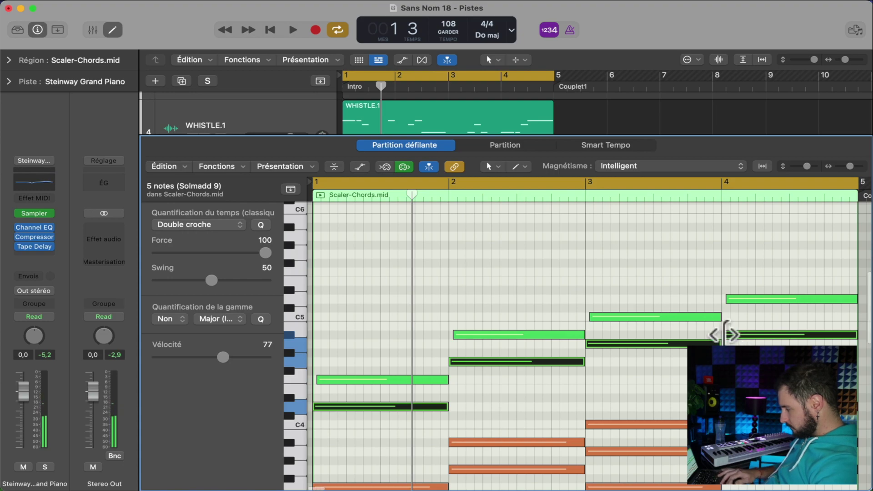
{"action": "scroll", "coordinate": [725, 335], "scroll_direction": "up", "scroll_amount": 5}
{"action": "left_click", "coordinate": [558, 361]}
{"action": "key", "text": "space"}
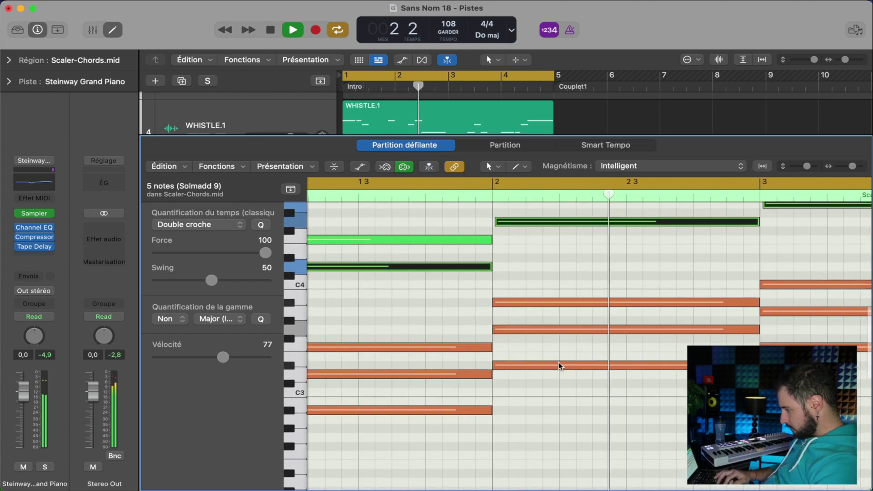
{"action": "scroll", "coordinate": [559, 366], "scroll_direction": "down", "scroll_amount": 5}
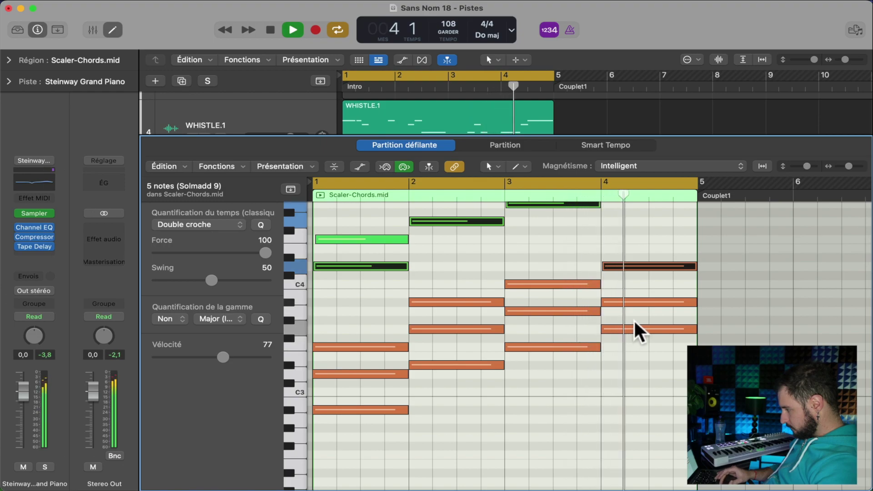
{"action": "key", "text": "space"}
Step: Copy the lowest orange note of each of the four chords one octave down in the Scaler-Chords.mid region
{"action": "left_click", "coordinate": [632, 327]}
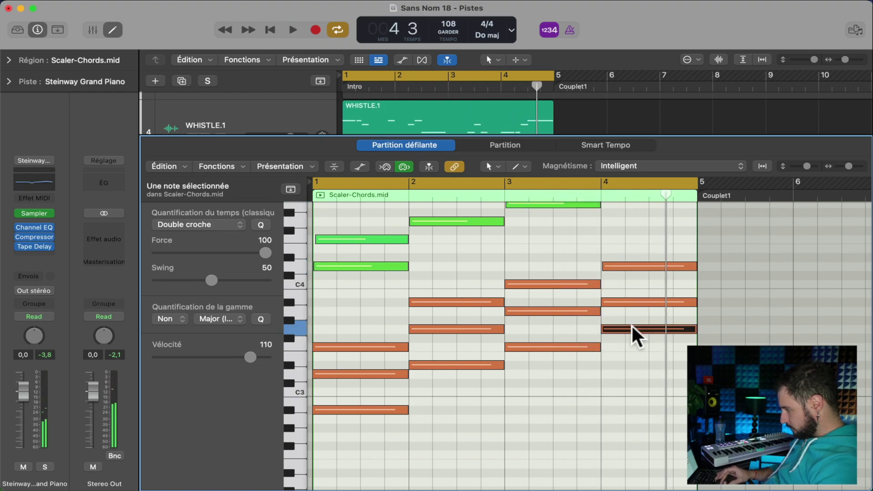
{"action": "left_click", "coordinate": [557, 347]}
{"action": "left_click", "coordinate": [631, 328], "text": "shift"}
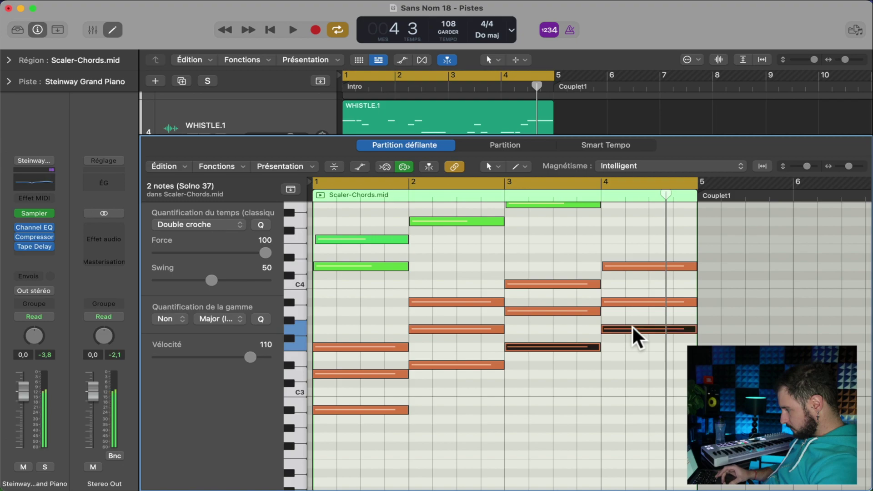
{"action": "left_click", "coordinate": [453, 365], "text": "shift"}
{"action": "left_click", "coordinate": [366, 410], "text": "shift"}
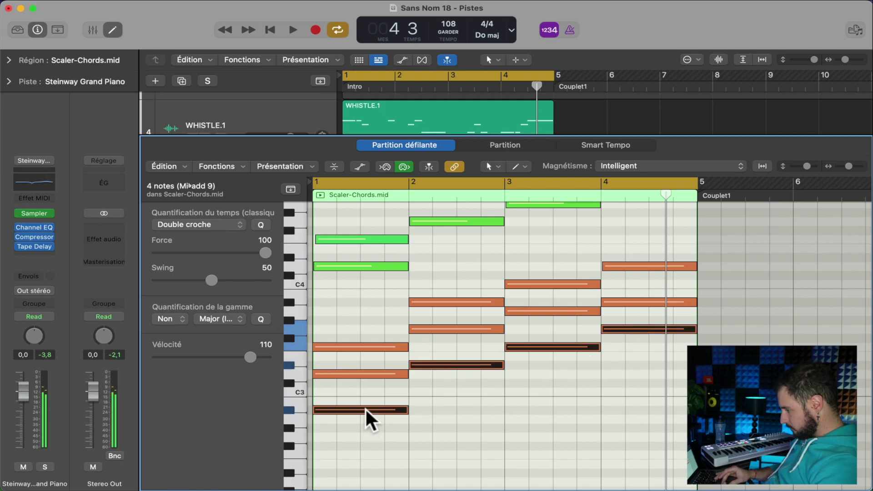
{"action": "left_click_drag", "start_coordinate": [365, 408], "coordinate": [365, 414]}
{"action": "key", "text": "alt+shift+Down"}
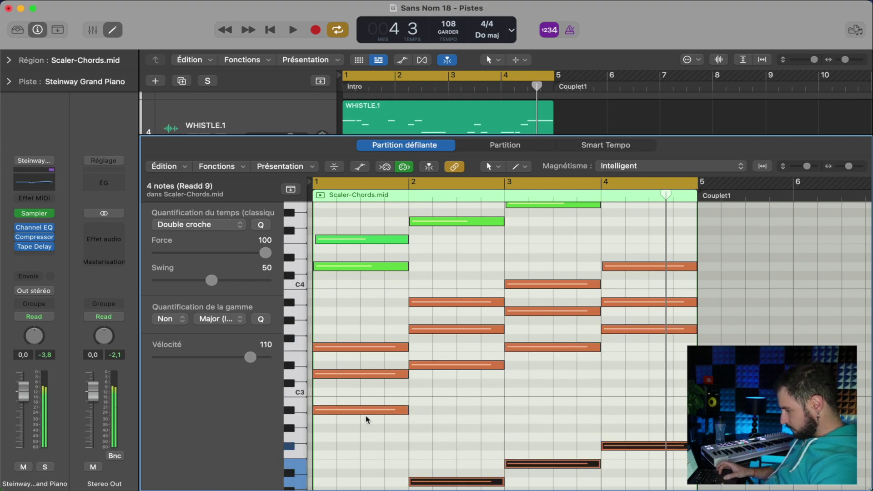
{"action": "key", "text": "alt+Up"}
Step: Set the velocity of the four copied bass notes to 113, play the loop, and close the piano roll
{"action": "scroll", "coordinate": [367, 418], "scroll_direction": "down", "scroll_amount": 5}
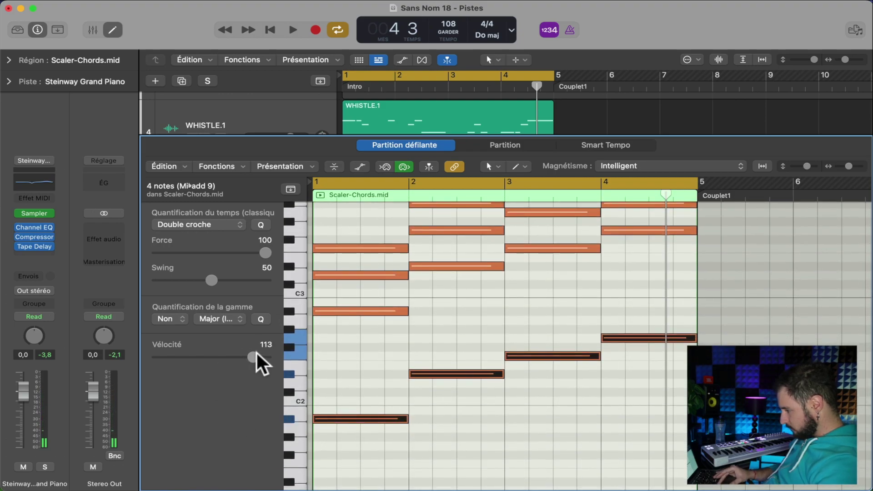
{"action": "key", "text": "space"}
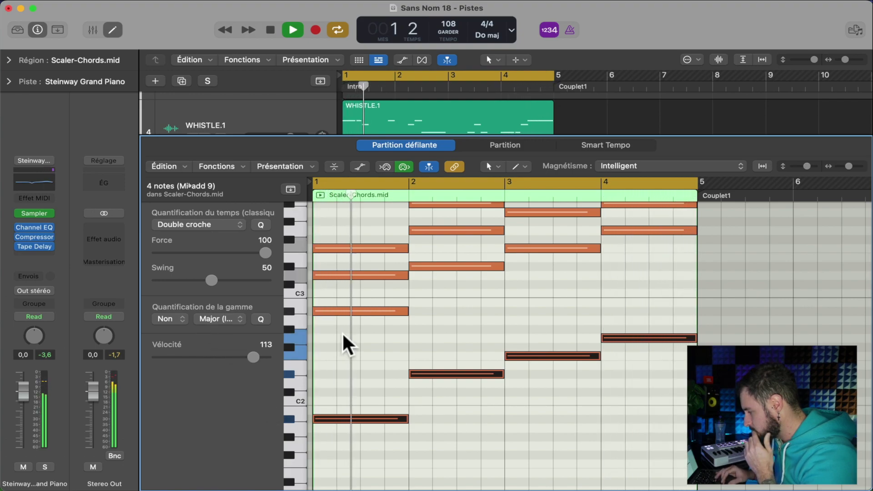
{"action": "scroll", "coordinate": [343, 332], "scroll_direction": "up", "scroll_amount": 1}
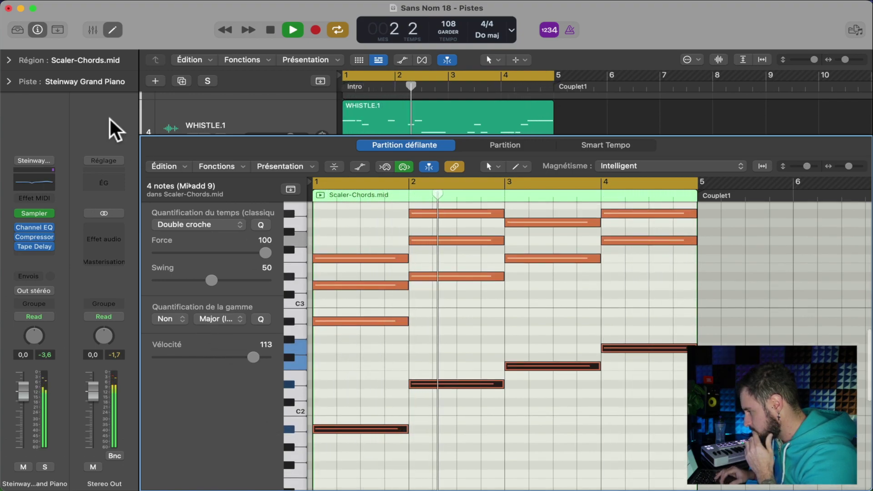
{"action": "left_click", "coordinate": [113, 30]}
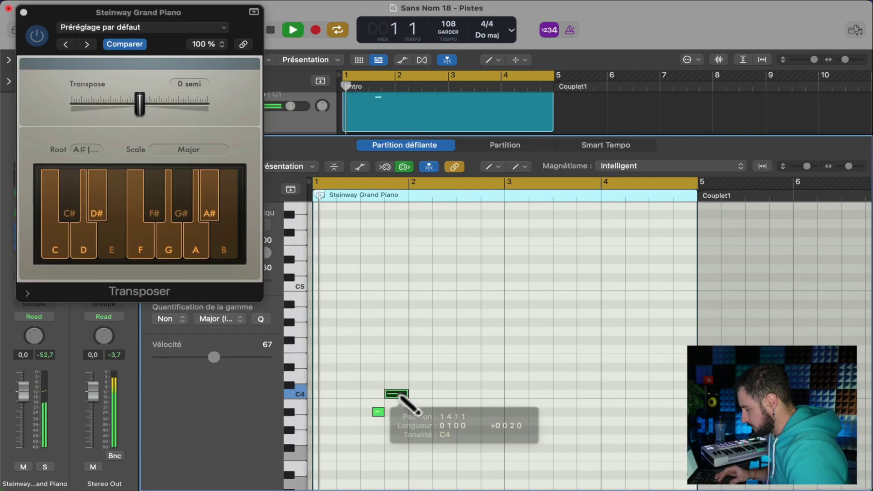
Step: Add a short D4 note just before the bar 2 C4 note in the second Steinway Grand Piano's region and play the loop
{"action": "key", "text": "space"}
{"action": "scroll", "coordinate": [493, 408], "scroll_direction": "down", "scroll_amount": 2}
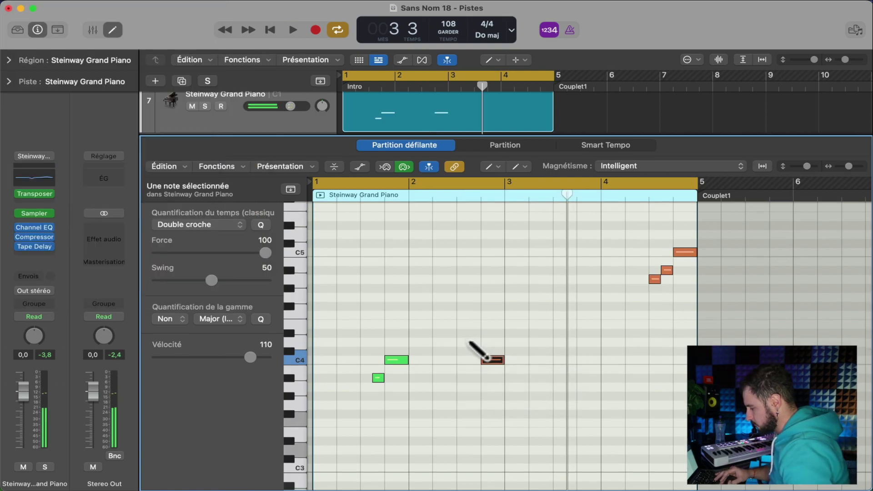
{"action": "left_click", "coordinate": [469, 342]}
{"action": "left_click_drag", "start_coordinate": [464, 342], "coordinate": [456, 346]}
{"action": "key", "text": "space"}
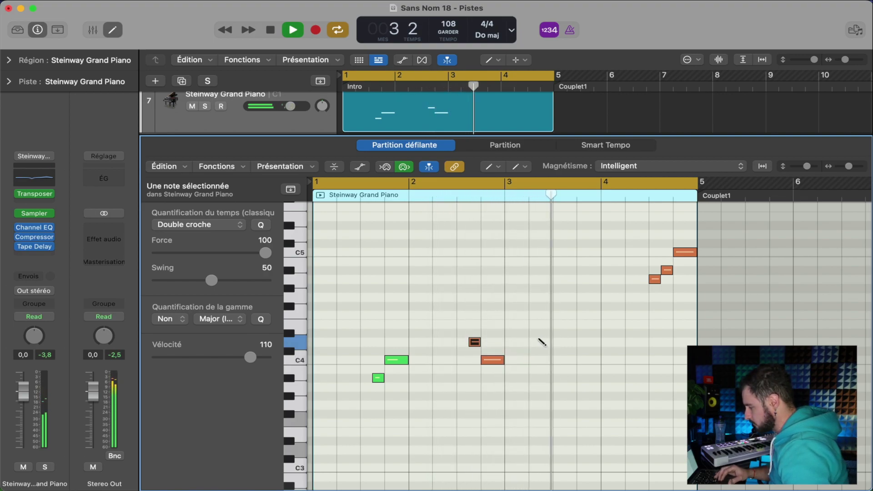
{"action": "key", "text": "space"}
{"action": "key", "text": "space"}
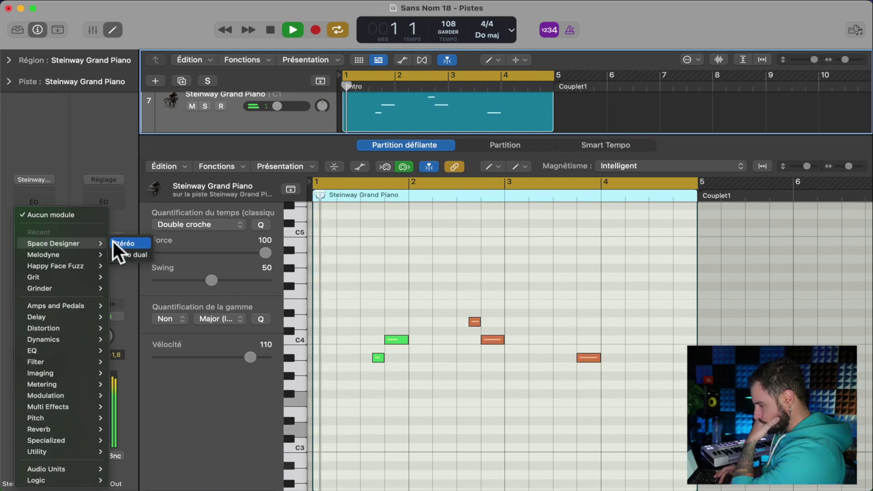
Step: Add a stereo Space Designer reverb to the second Steinway Grand Piano track and browse its Warped Effects and Medium Spaces presets
{"action": "key", "text": "Escape"}
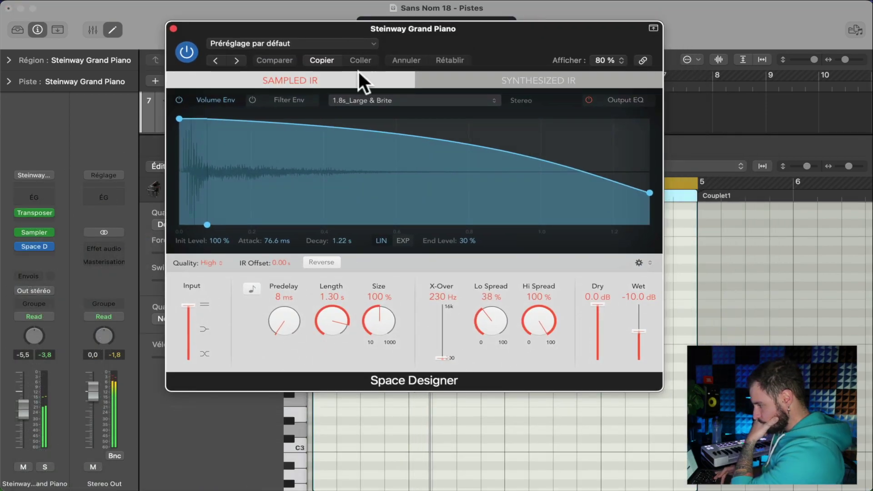
{"action": "left_click", "coordinate": [369, 99]}
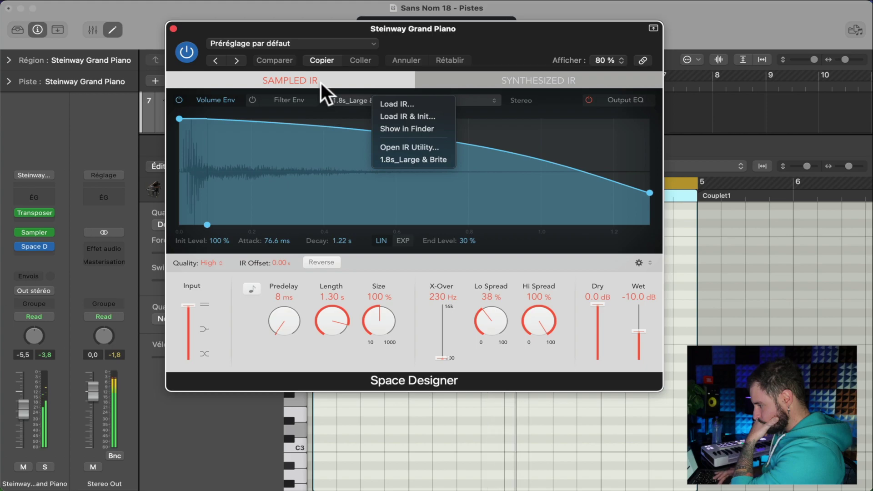
{"action": "left_click", "coordinate": [293, 50]}
{"action": "left_click", "coordinate": [289, 45]}
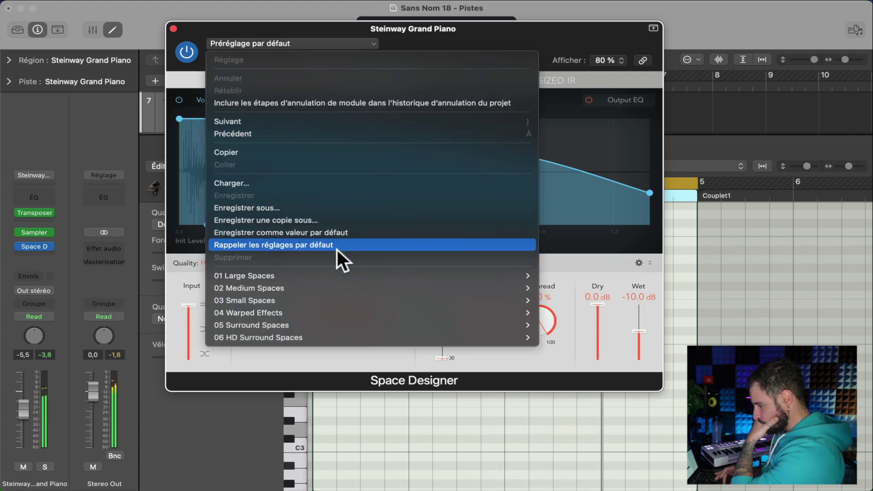
{"action": "mouse_move", "coordinate": [298, 313]}
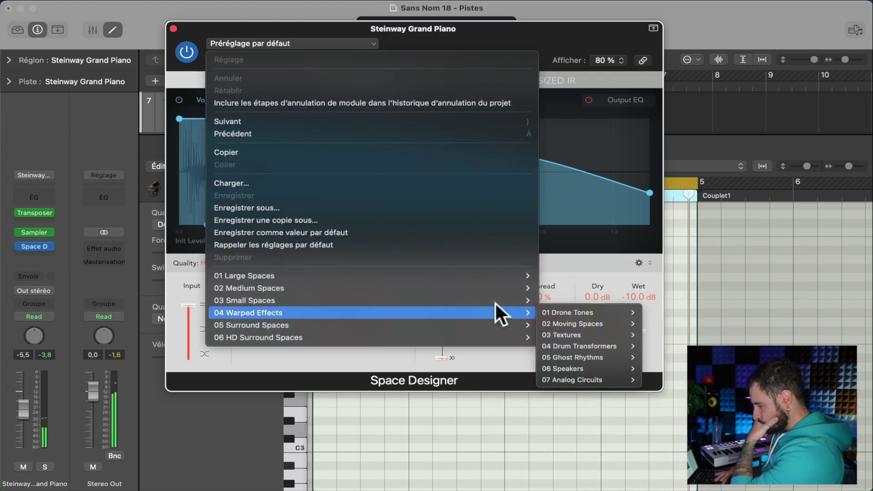
{"action": "mouse_move", "coordinate": [542, 312]}
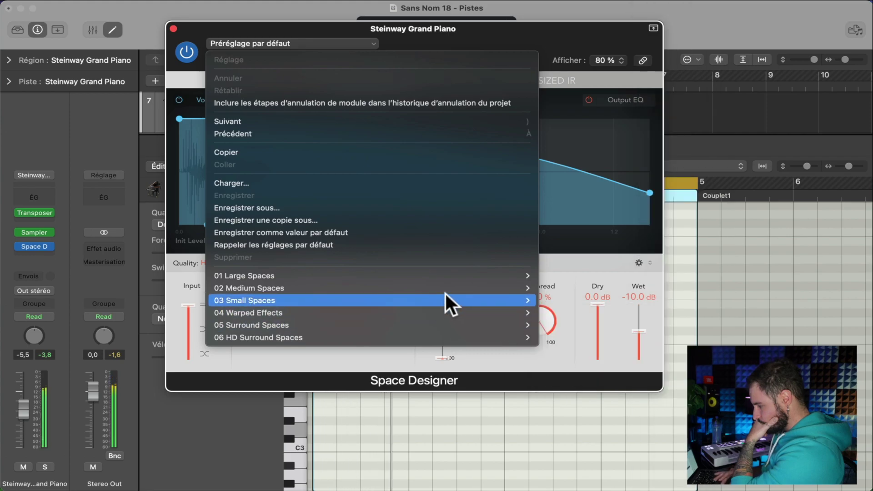
{"action": "mouse_move", "coordinate": [465, 288]}
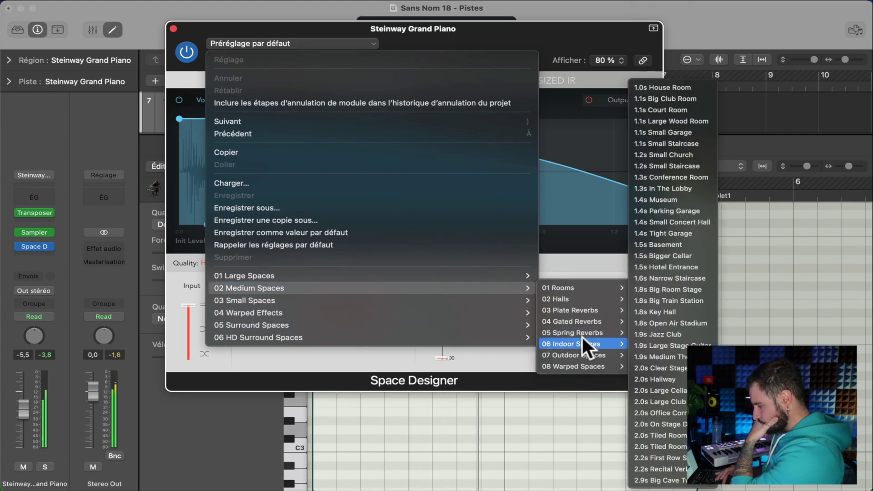
{"action": "mouse_move", "coordinate": [583, 355]}
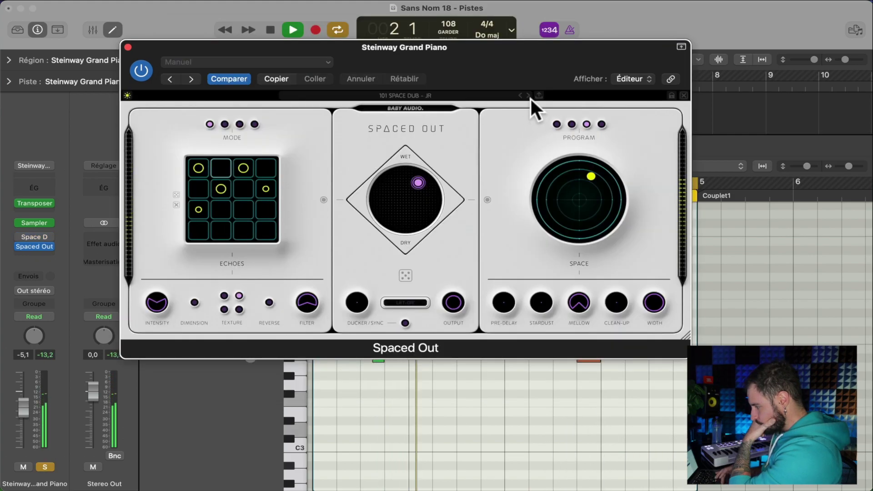
Step: Switch Spaced Out to the 102 SPACE SONIC - JR preset, unsolo the piano track, and close the plug-in and piano roll
{"action": "left_click", "coordinate": [528, 95]}
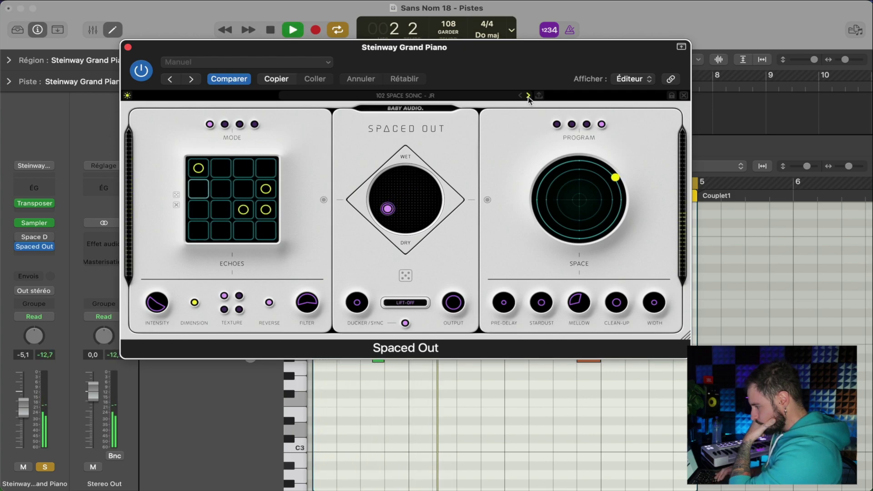
{"action": "left_click", "coordinate": [45, 466]}
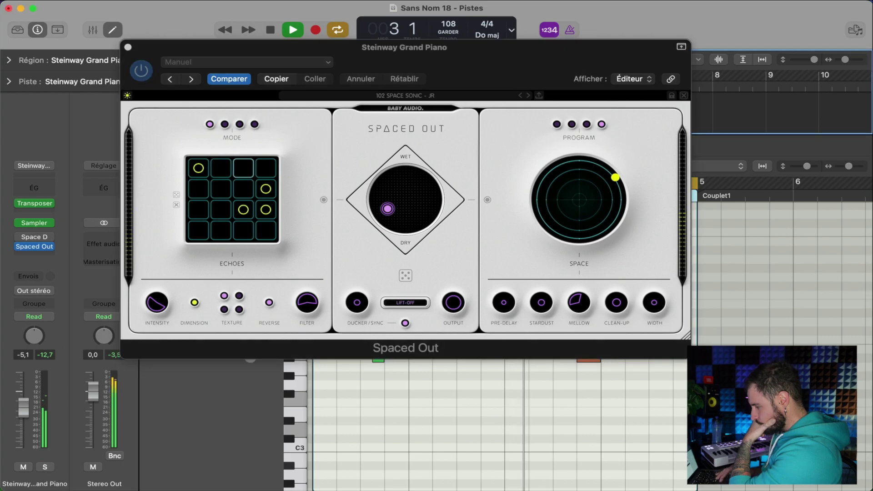
{"action": "left_click", "coordinate": [128, 48]}
{"action": "left_click", "coordinate": [112, 26]}
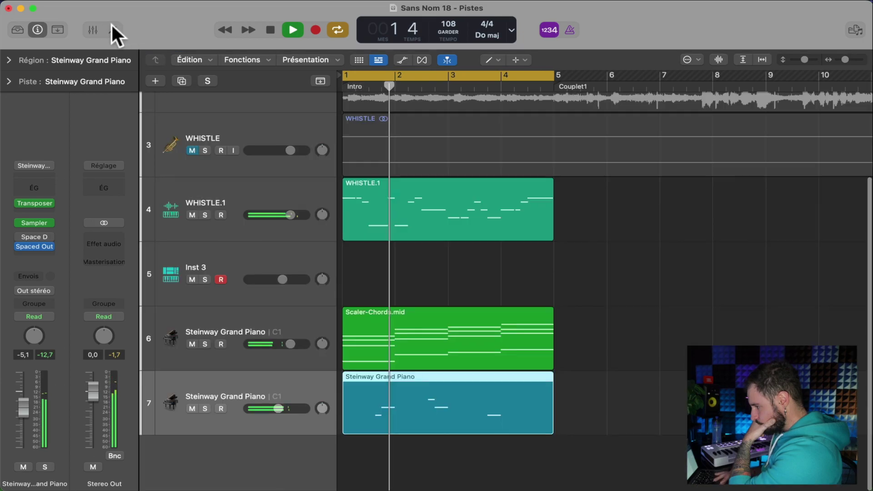
Step: Solo the Scaler-Chords.mid track and switch its Sculpture instrument to the Bowed Lead preset
{"action": "left_click", "coordinate": [237, 321]}
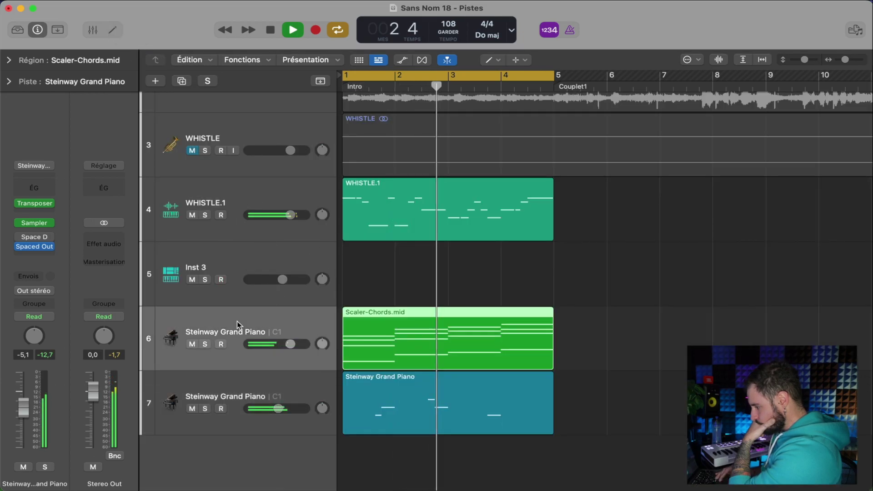
{"action": "left_click", "coordinate": [205, 344]}
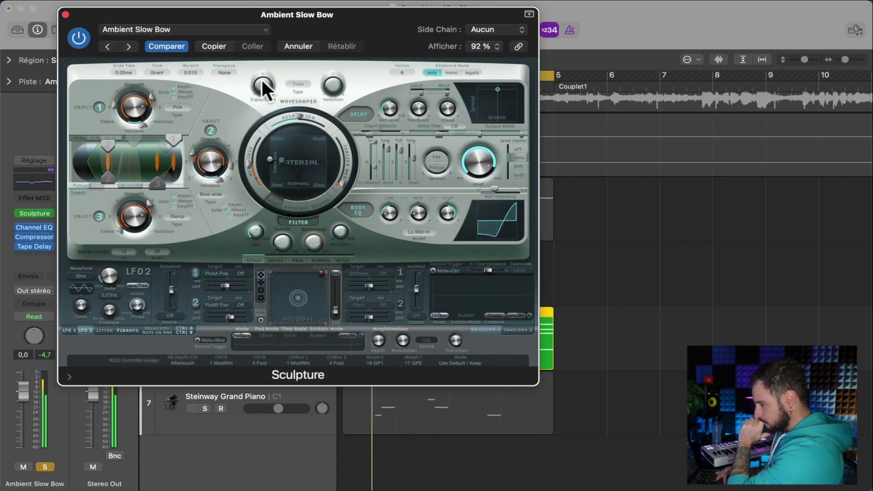
{"action": "left_click", "coordinate": [129, 46]}
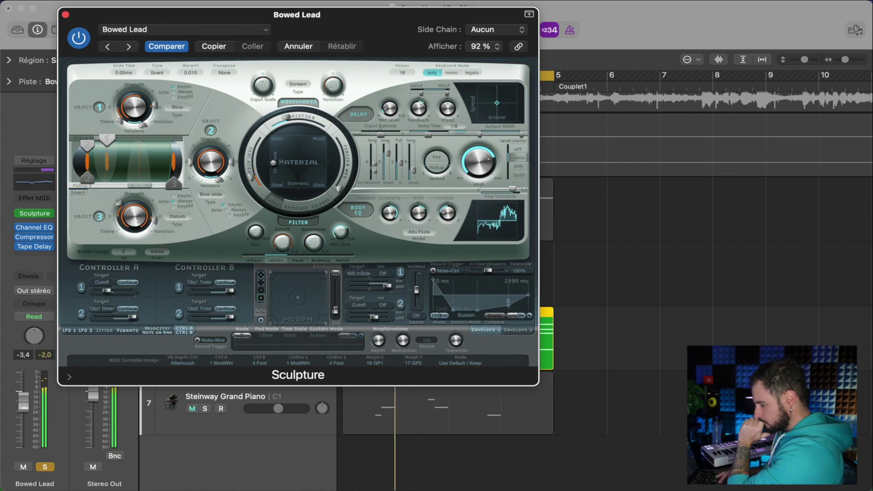
Step: Lower the Bowed Lead track's volume to -3.8 dB and briefly unsolo it to hear it with the other tracks
{"action": "left_click_drag", "start_coordinate": [24, 406], "coordinate": [24, 409]}
{"action": "left_click", "coordinate": [44, 467]}
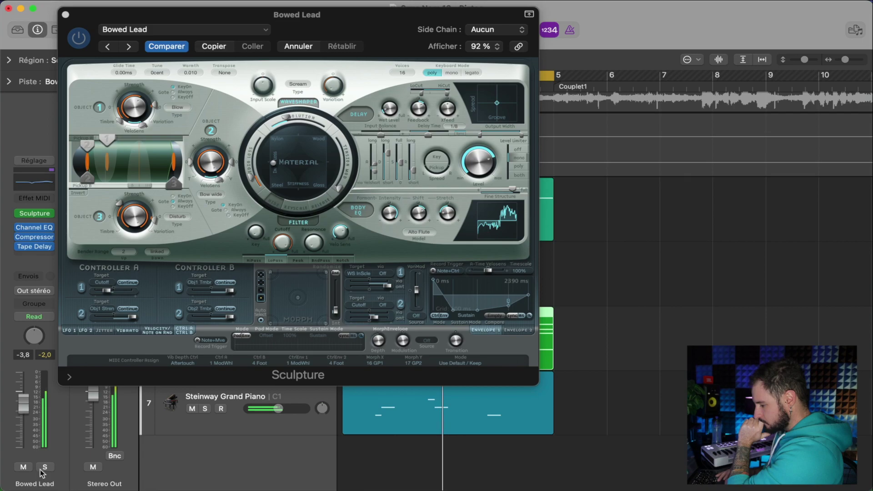
{"action": "left_click", "coordinate": [42, 469]}
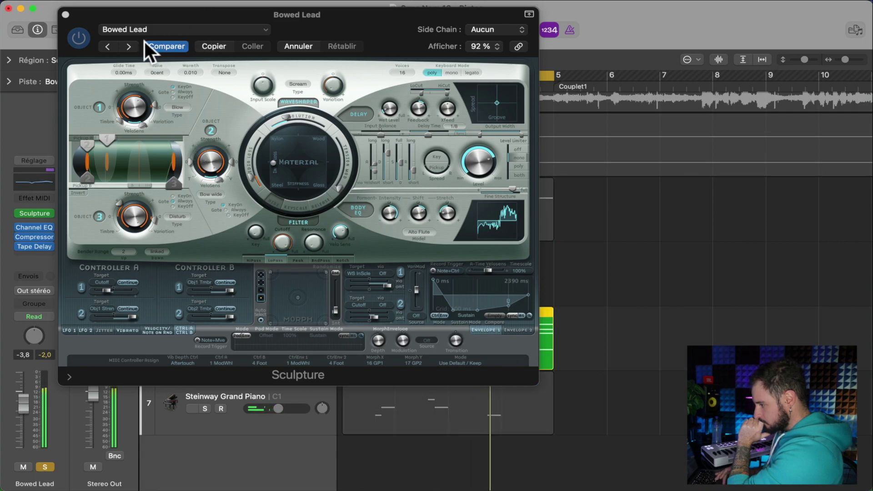
Step: Audition further Sculpture presets on the soloed chords track, from Electrical Interferences through Sci-Fi Mystery, Solo Cello and Close Encounters to Dancing Anvil
{"action": "left_click", "coordinate": [128, 50]}
{"action": "left_click", "coordinate": [127, 50]}
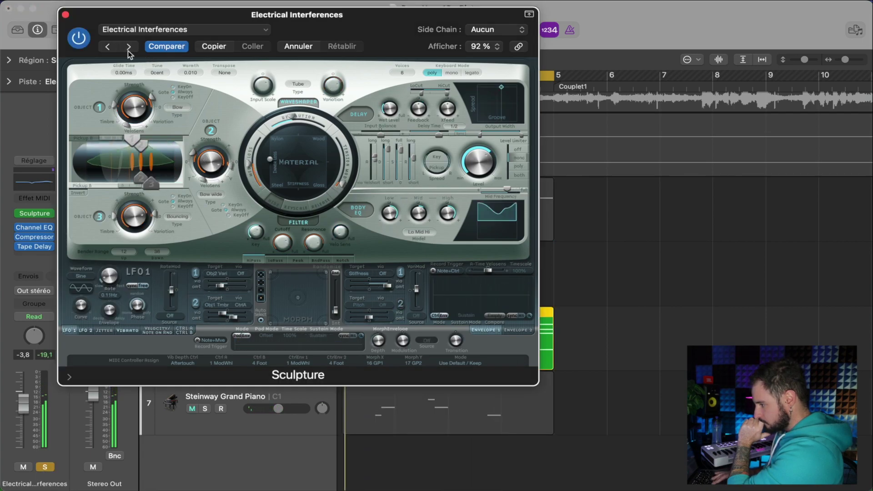
{"action": "left_click", "coordinate": [128, 47]}
{"action": "left_click", "coordinate": [129, 48]}
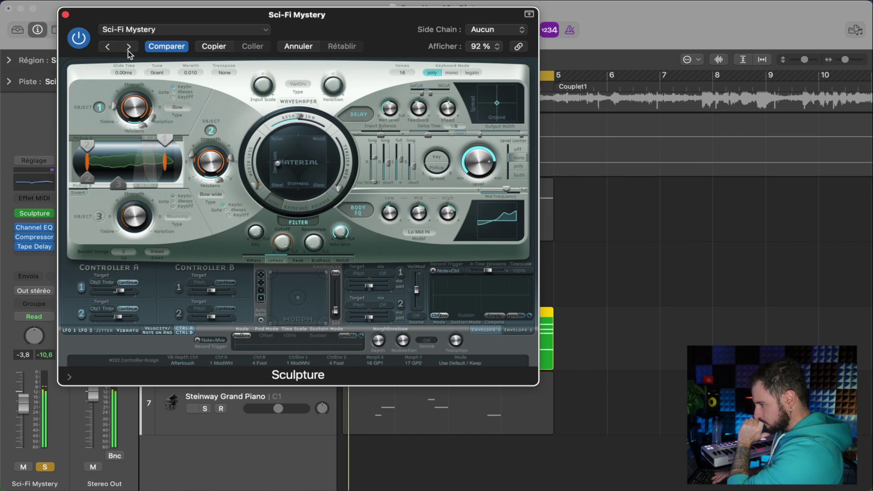
{"action": "left_click", "coordinate": [128, 47]}
{"action": "left_click", "coordinate": [128, 47]}
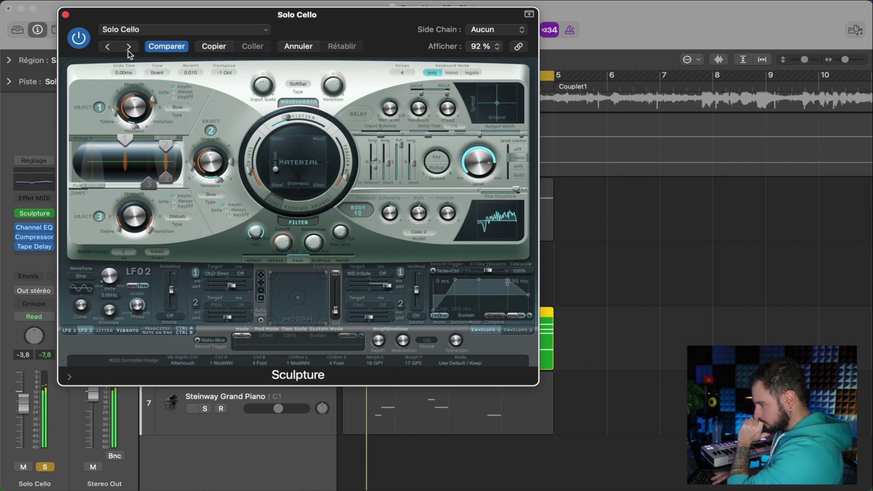
{"action": "left_click", "coordinate": [128, 47]}
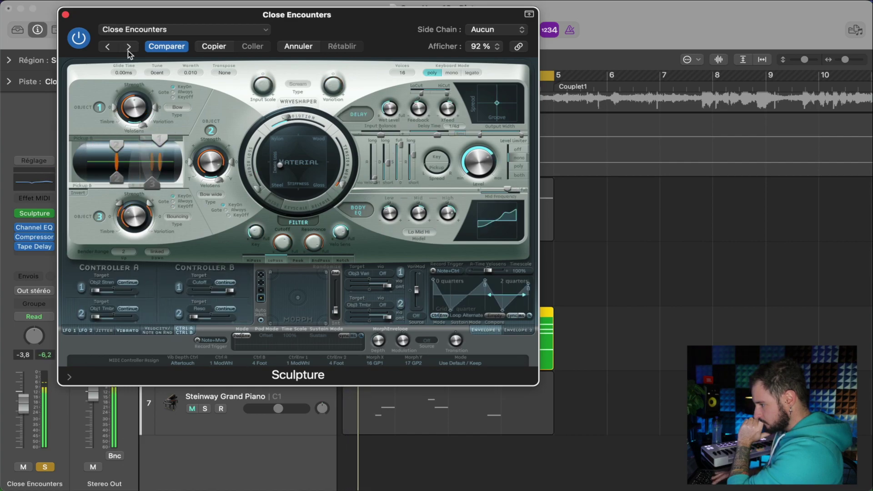
{"action": "left_click", "coordinate": [128, 48]}
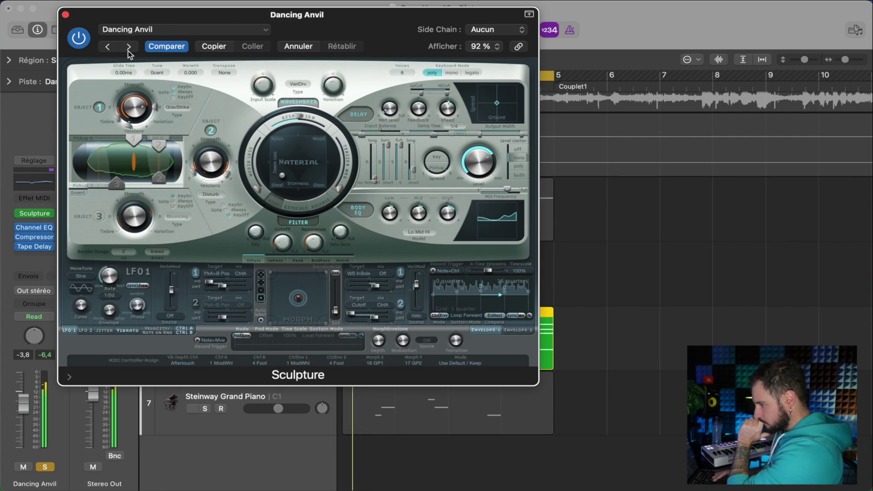
Step: Replace the Sculpture instrument on the chords track with a stereo Alchemy and move its window clear of the regions
{"action": "left_click", "coordinate": [65, 14]}
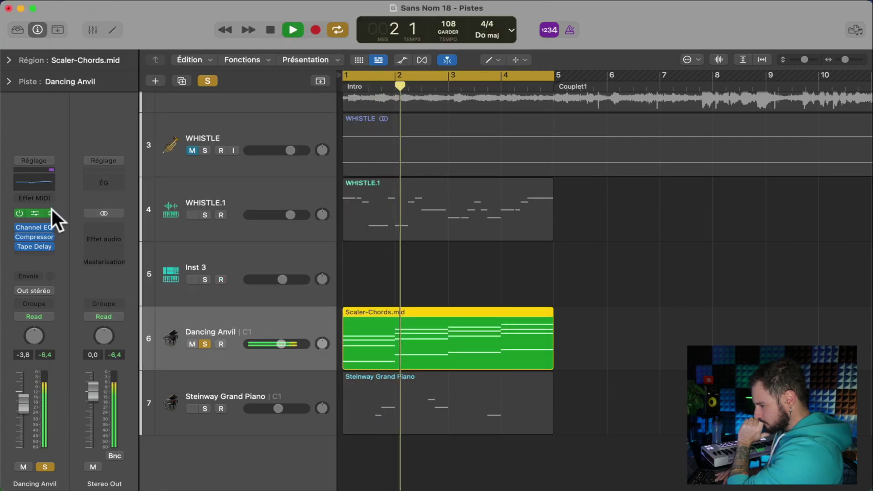
{"action": "left_click", "coordinate": [52, 209]}
{"action": "mouse_move", "coordinate": [89, 149]}
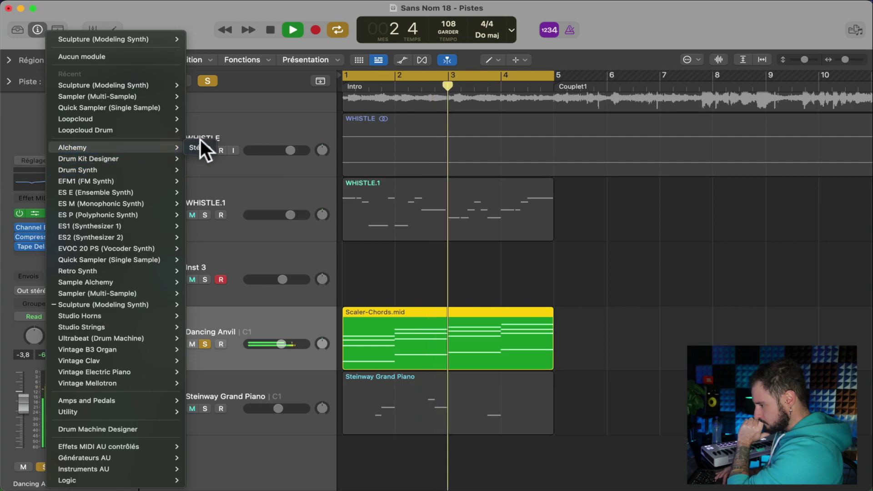
{"action": "left_click", "coordinate": [200, 146]}
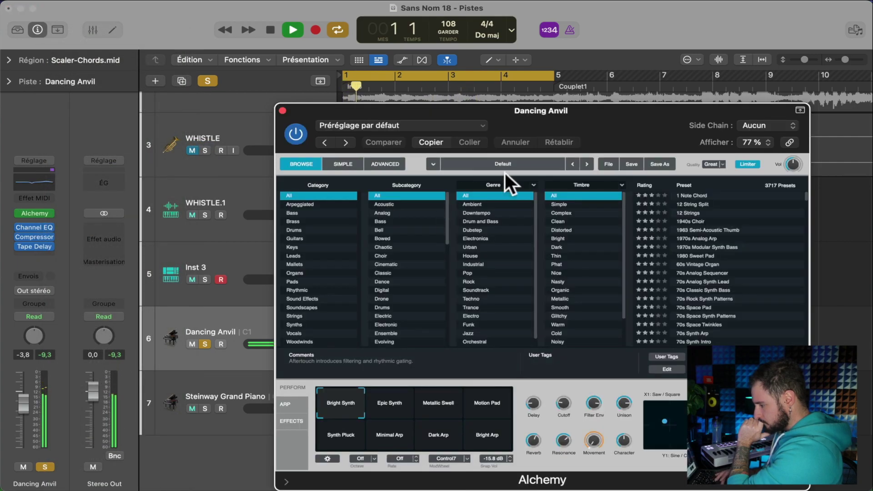
{"action": "left_click_drag", "start_coordinate": [465, 115], "coordinate": [252, 13]}
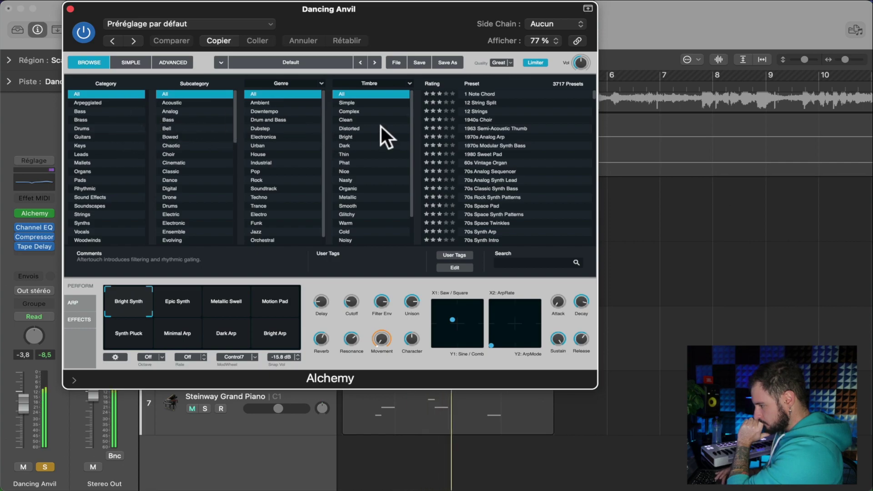
Step: Filter the Alchemy presets by Bright timbre, unsolo the track and audition 1970s Modular Synth Bass, 1980 Sweet Pad and 70s Analog Sequencer
{"action": "left_click", "coordinate": [353, 137]}
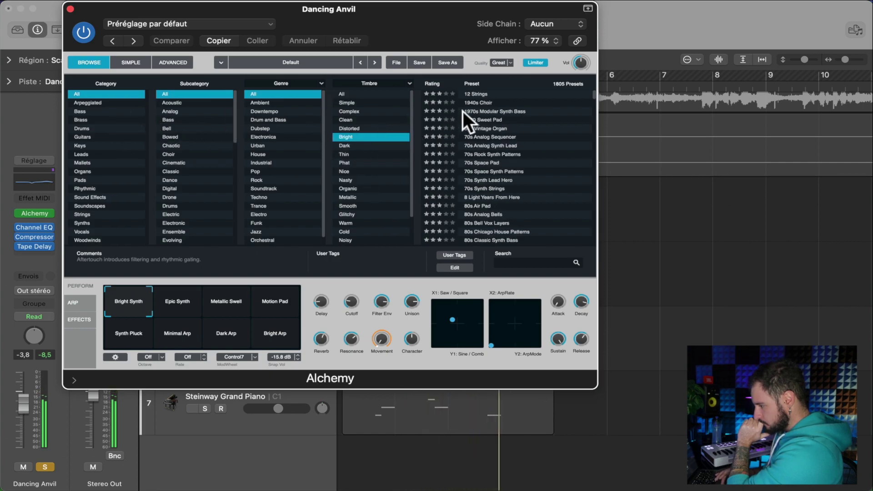
{"action": "left_click", "coordinate": [490, 112]}
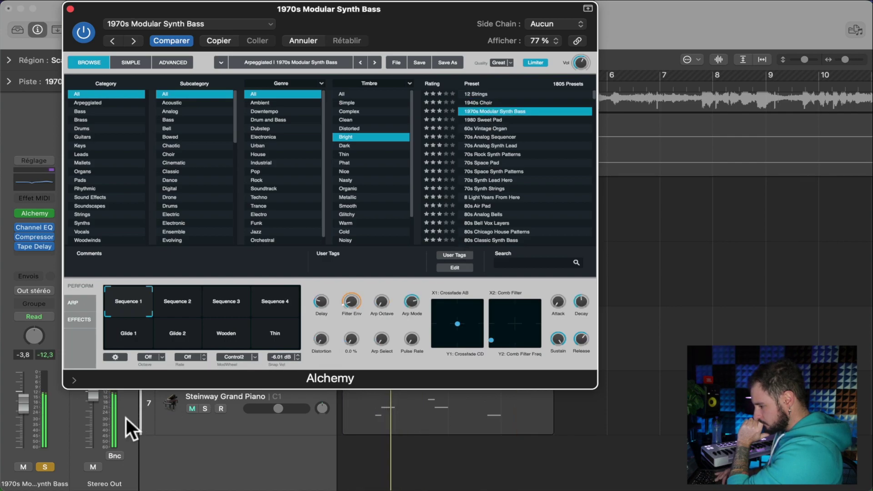
{"action": "left_click", "coordinate": [44, 467]}
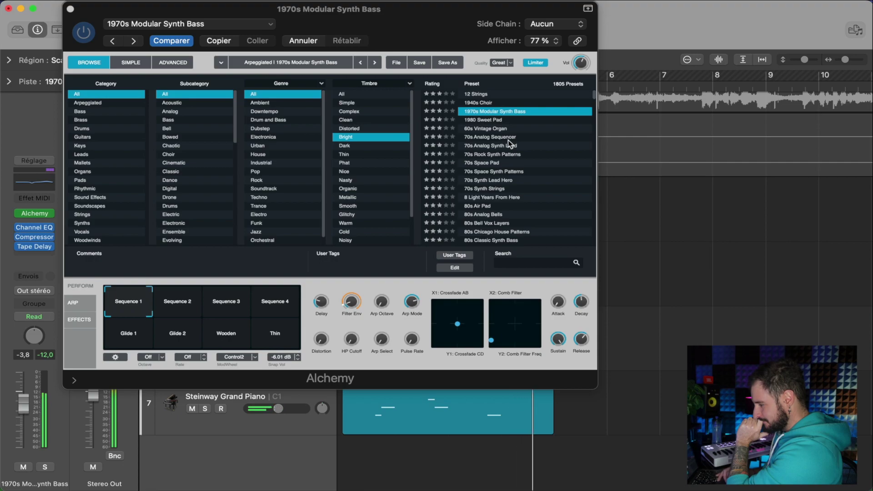
{"action": "scroll", "coordinate": [508, 140], "scroll_direction": "down", "scroll_amount": 1}
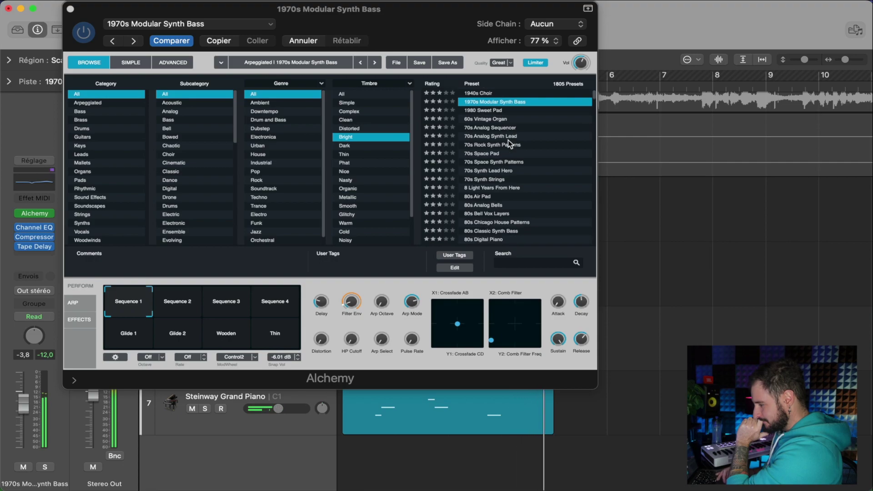
{"action": "left_click", "coordinate": [485, 111]}
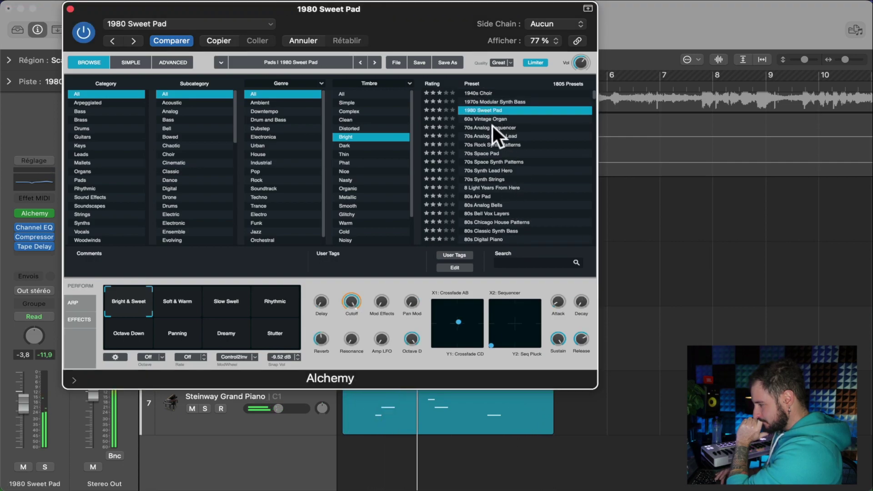
{"action": "left_click", "coordinate": [492, 127]}
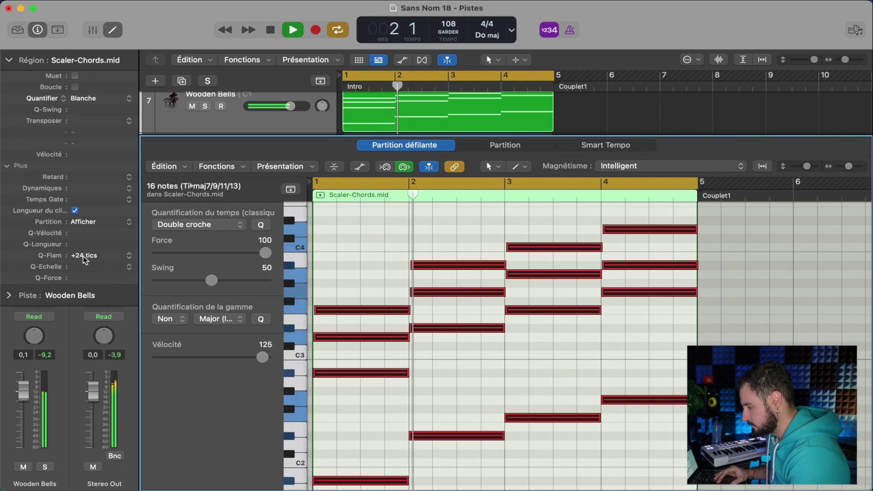
Step: Set the Q-Flam of the Wooden Bells chord region to +18 tics, then collapse the region settings and close the piano roll
{"action": "left_click_drag", "start_coordinate": [83, 258], "coordinate": [83, 270]}
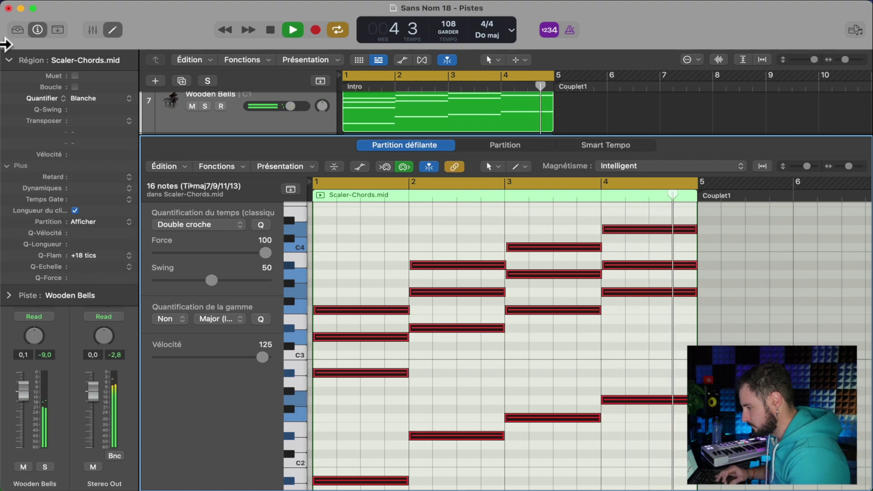
{"action": "left_click", "coordinate": [9, 61]}
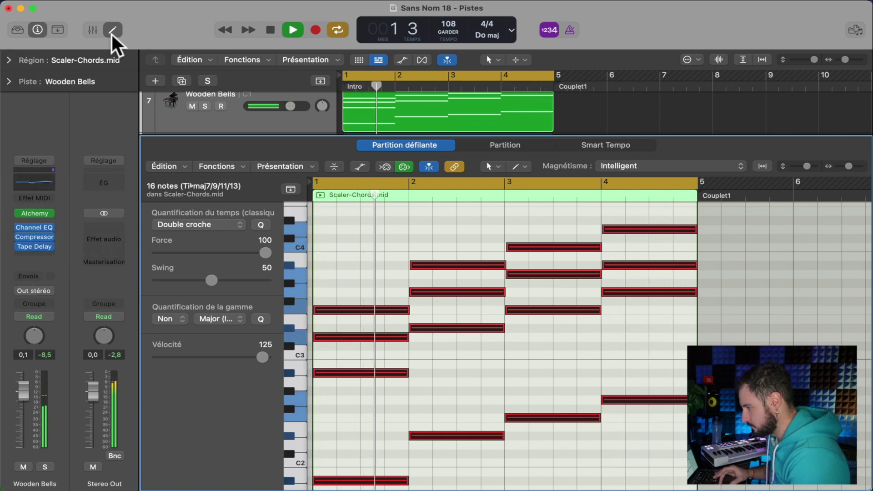
{"action": "left_click", "coordinate": [112, 35]}
{"action": "left_click", "coordinate": [506, 184]}
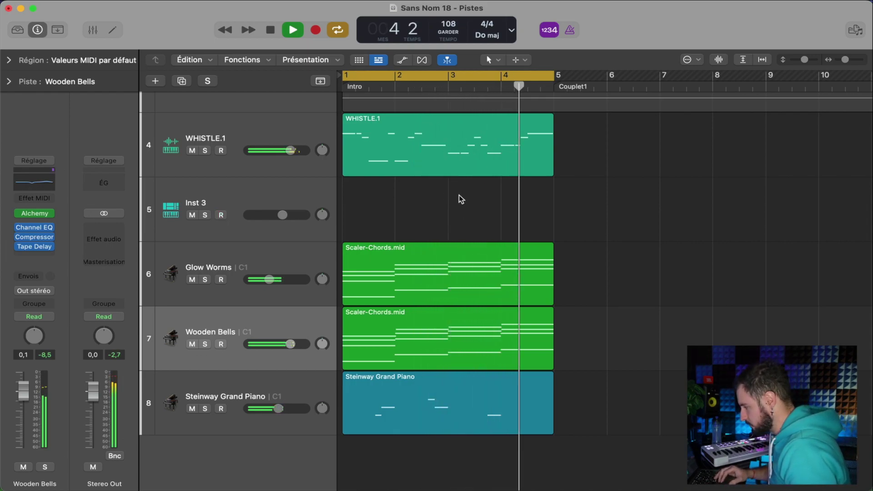
Step: Duplicate the Wooden Bells track with its instrument and copy its Scaler-Chords.mid region onto the new track
{"action": "left_click", "coordinate": [255, 334]}
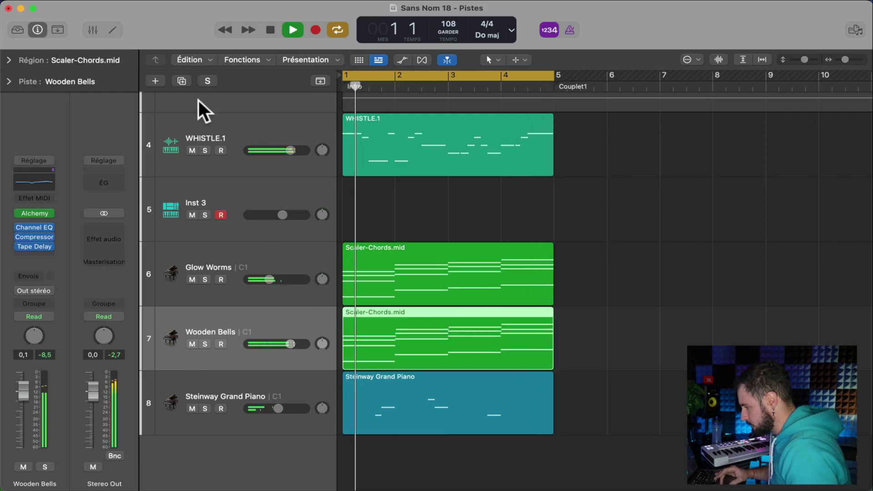
{"action": "left_click", "coordinate": [182, 82]}
{"action": "left_click_drag", "start_coordinate": [441, 341], "coordinate": [441, 383]}
{"action": "key", "text": "space"}
Step: Delete the upper chord notes from the copied Scaler-Chords.mid region, keeping only the lowest note of each bar
{"action": "double_click", "coordinate": [389, 403]}
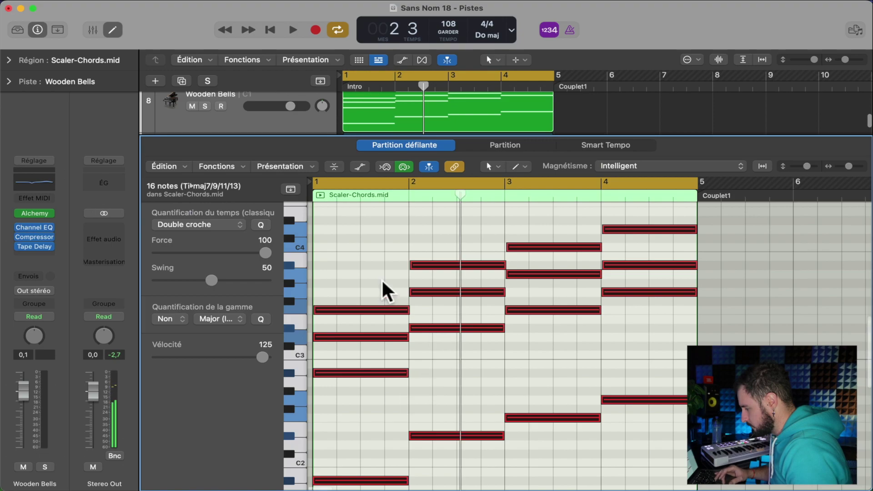
{"action": "left_click_drag", "start_coordinate": [359, 209], "coordinate": [639, 381]}
{"action": "key", "text": "Delete"}
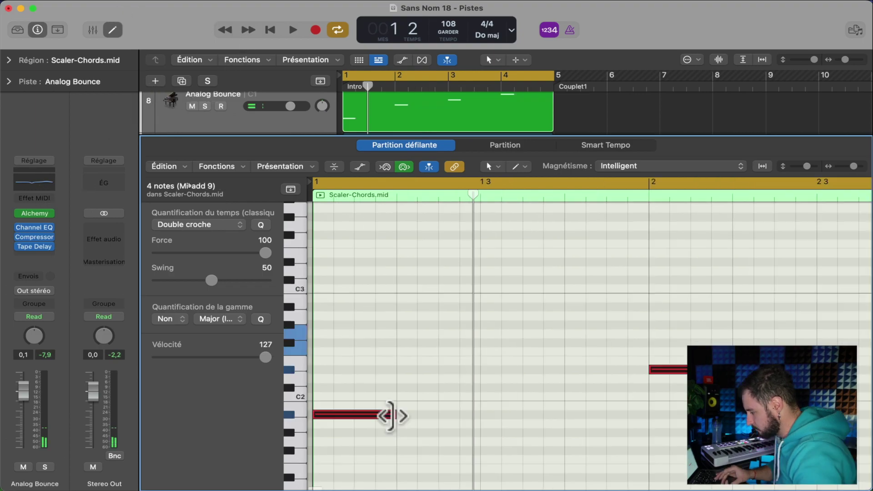
Step: Turn the held bass notes of the Analog Bounce region into a repeated rhythm of short and longer notes in every bar
{"action": "left_click_drag", "start_coordinate": [390, 413], "coordinate": [522, 416]}
{"action": "left_click_drag", "start_coordinate": [470, 414], "coordinate": [590, 414]}
{"action": "key", "text": "space"}
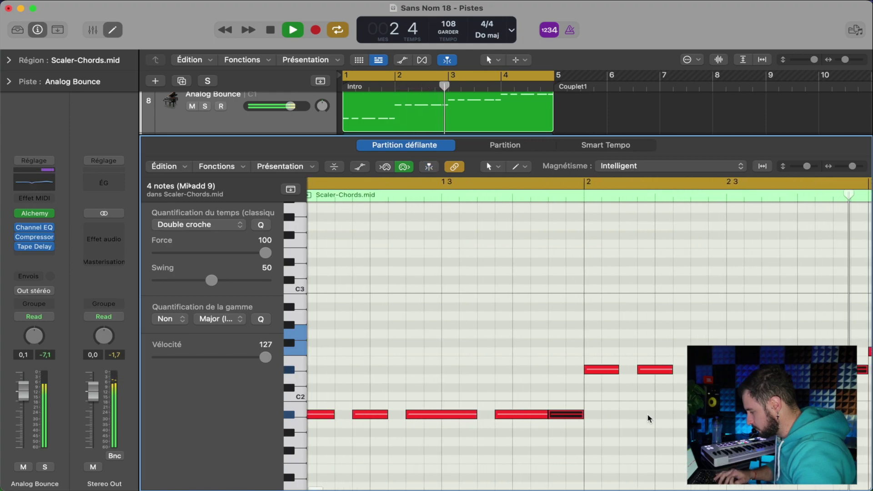
{"action": "scroll", "coordinate": [647, 416], "scroll_direction": "down", "scroll_amount": 3}
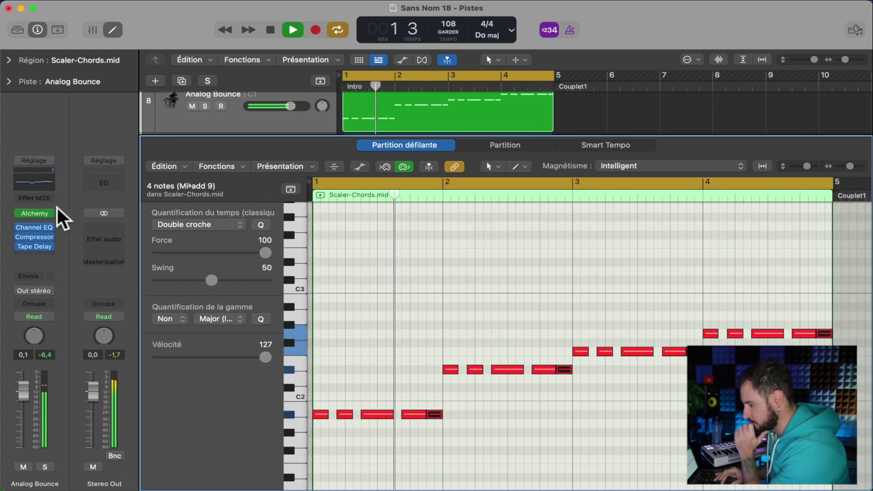
Step: Open Alchemy on the Analog Bounce track and audition the Analog Slow Sweep, Analog Saw Punch, Auto-Wobbler and Balloon Kick bass presets
{"action": "left_click", "coordinate": [36, 214]}
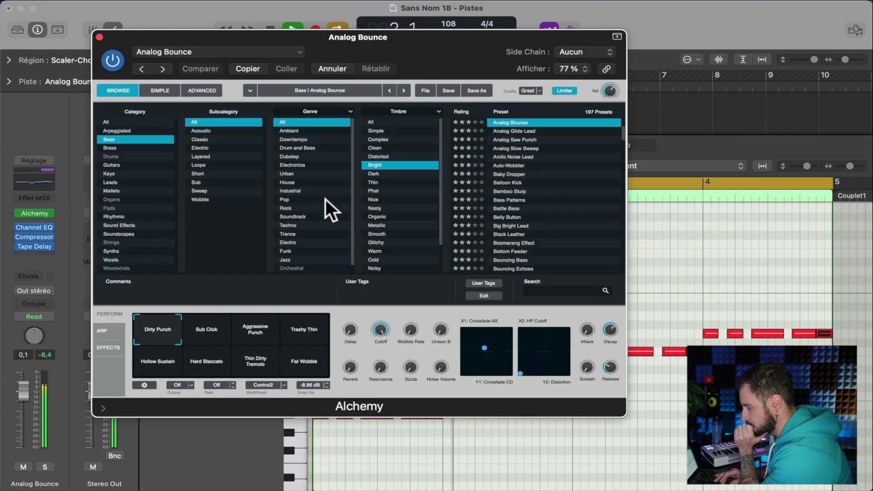
{"action": "left_click", "coordinate": [506, 150]}
{"action": "left_click", "coordinate": [519, 141]}
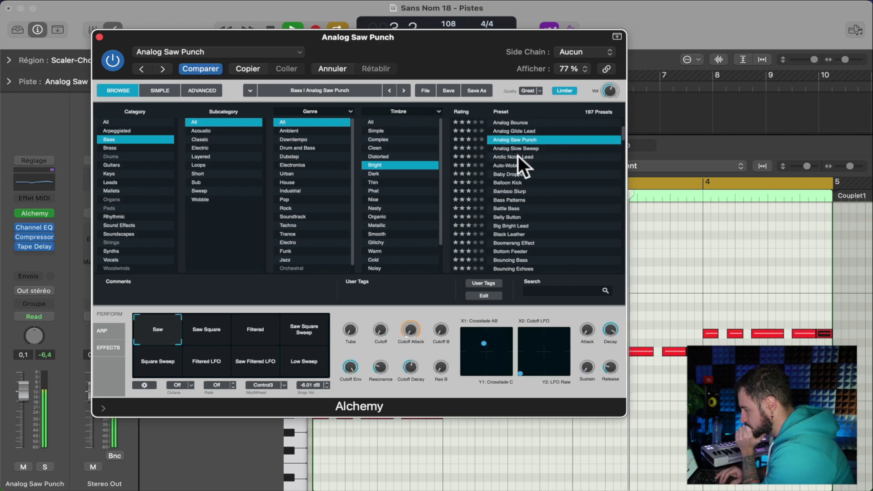
{"action": "left_click", "coordinate": [511, 166]}
{"action": "left_click", "coordinate": [507, 182]}
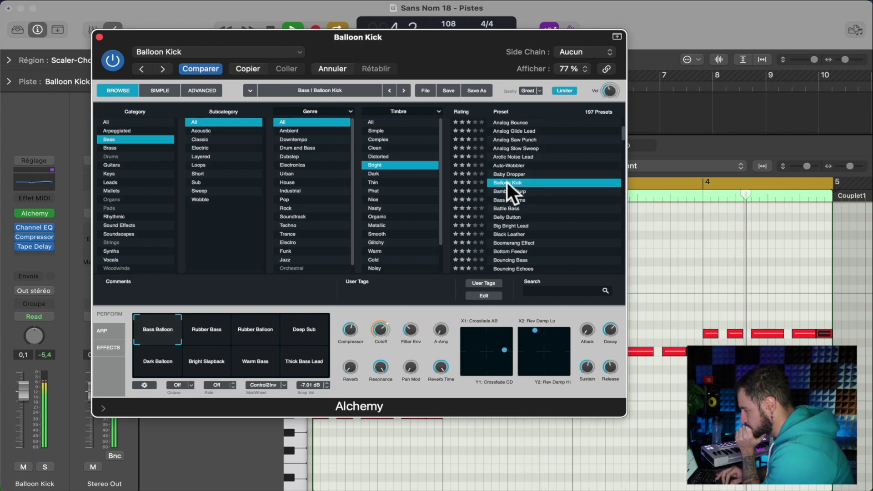
Step: Audition the Bass Patterns, Battle Bass, Belly Button and Big Bright Lead presets on the bass track
{"action": "scroll", "coordinate": [507, 182], "scroll_direction": "down", "scroll_amount": 1}
{"action": "left_click", "coordinate": [508, 185]}
{"action": "scroll", "coordinate": [508, 184], "scroll_direction": "down", "scroll_amount": 2}
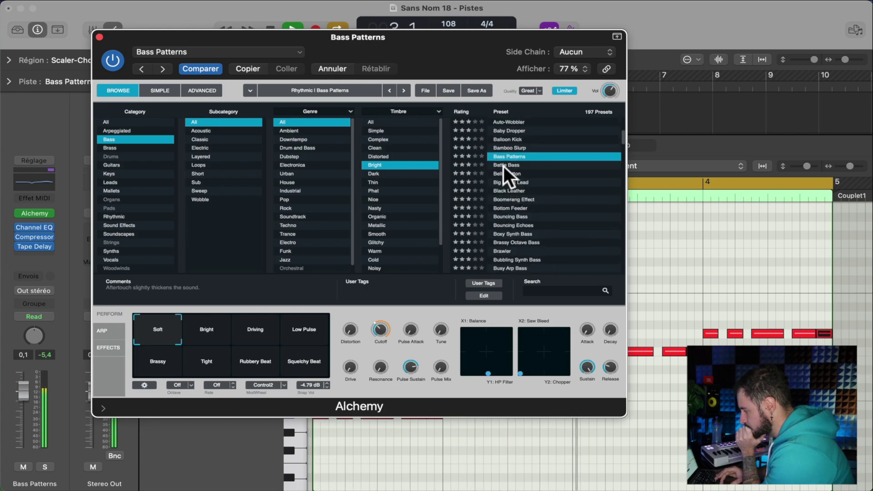
{"action": "left_click", "coordinate": [504, 166]}
{"action": "left_click", "coordinate": [507, 174]}
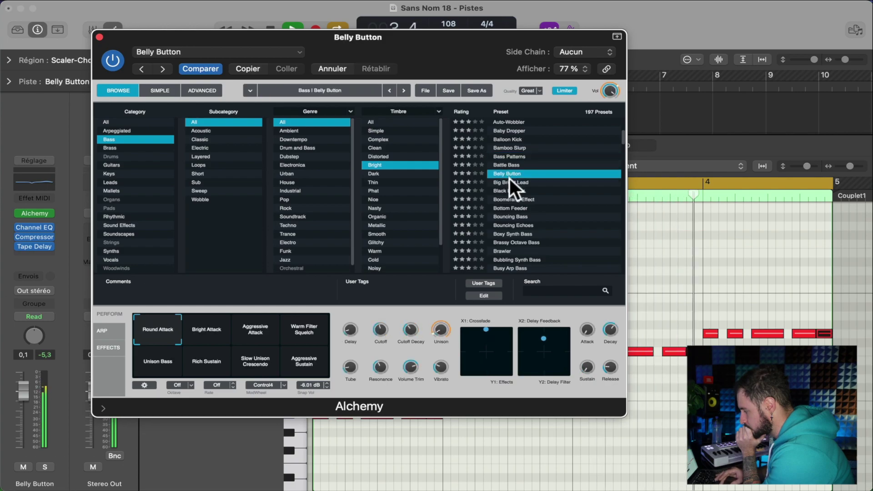
{"action": "left_click", "coordinate": [509, 183]}
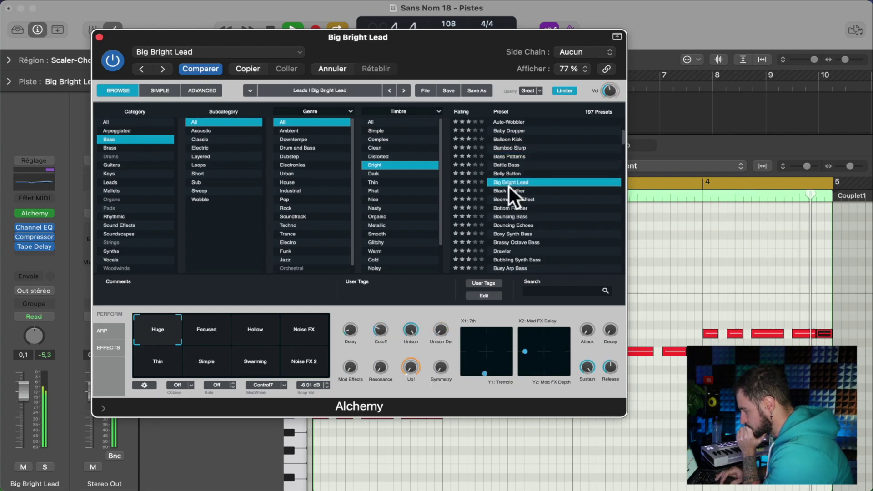
Step: Load the Feather Brass preset on the bass track, close Alchemy and the piano roll, and duplicate the track
{"action": "scroll", "coordinate": [510, 218], "scroll_direction": "down", "scroll_amount": 10}
{"action": "left_click", "coordinate": [510, 240]}
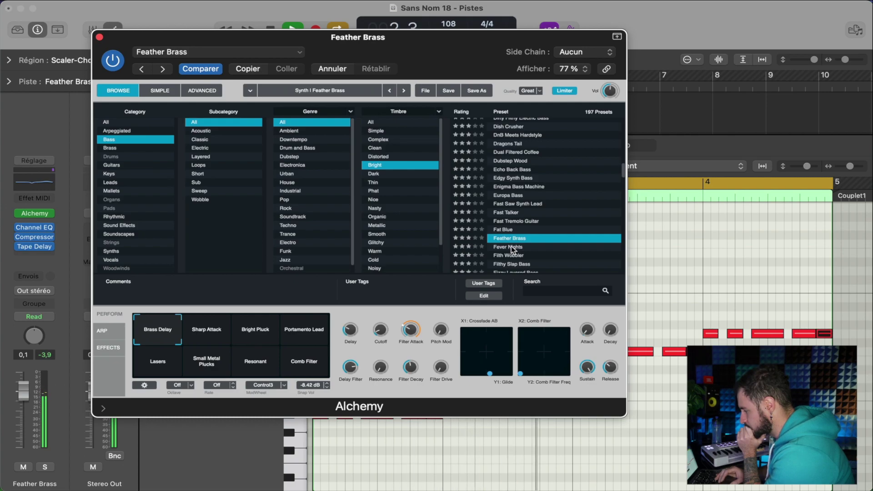
{"action": "left_click", "coordinate": [99, 37]}
{"action": "left_click", "coordinate": [181, 80]}
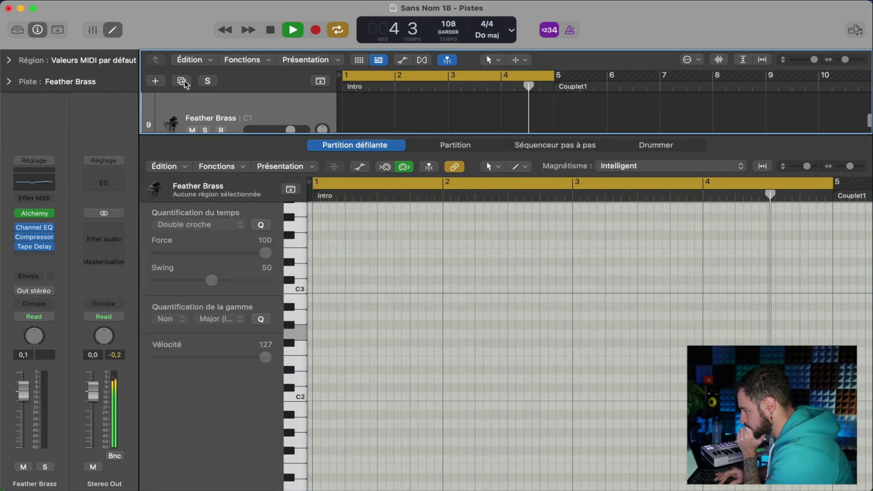
{"action": "left_click", "coordinate": [112, 30]}
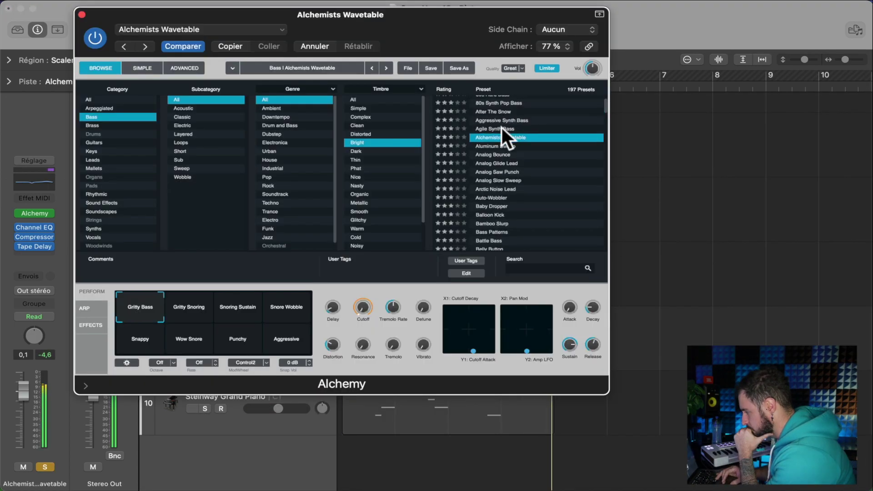
Step: Audition 80s Hard Bass and 80s Classic Synth Bass on the soloed bass track and switch its Alchemy to 80s Synth Pop Bass
{"action": "key", "text": "Up"}
{"action": "key", "text": "Up"}
{"action": "key", "text": "Up"}
{"action": "key", "text": "Up"}
{"action": "key", "text": "Up"}
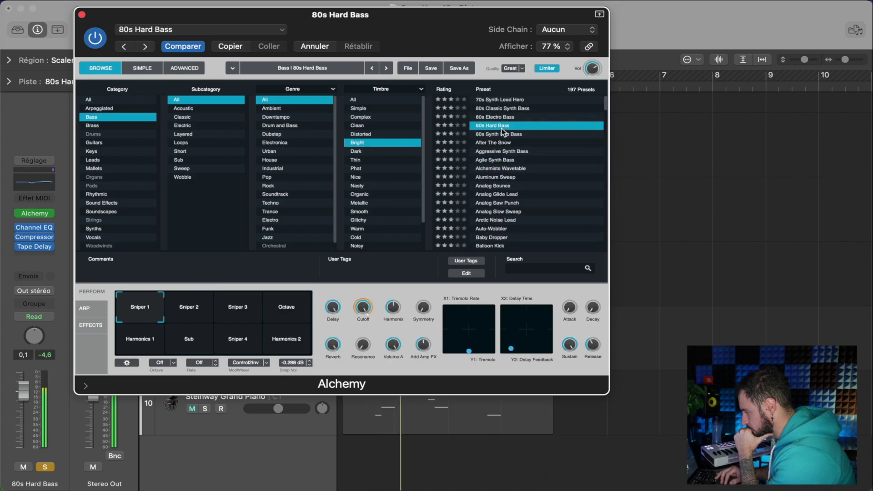
{"action": "left_click", "coordinate": [495, 109]}
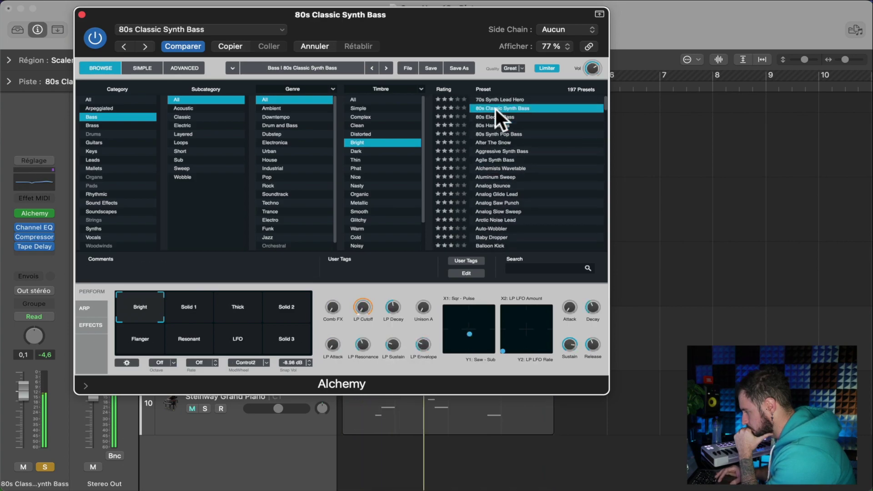
{"action": "left_click", "coordinate": [501, 135]}
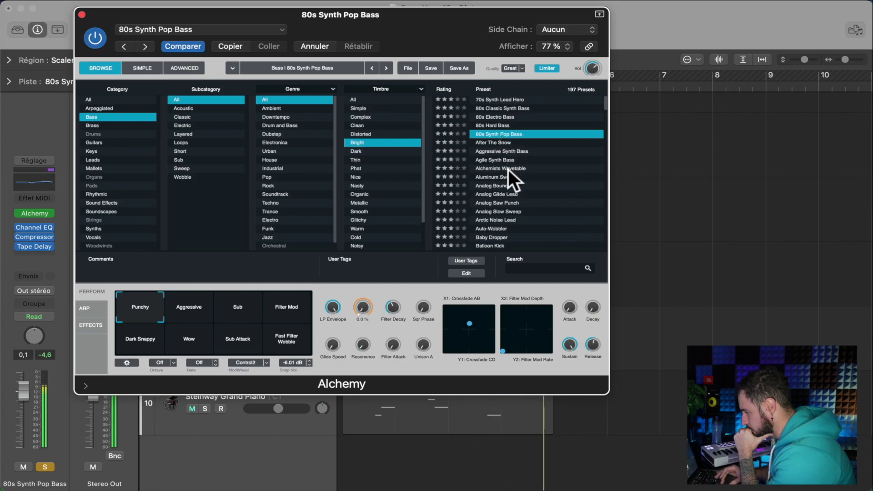
Step: Unsolo the 80s Synth Pop Bass track, and switch off the Delay effect in Alchemy on the temporarily soloed Feather Brass track
{"action": "left_click", "coordinate": [50, 468]}
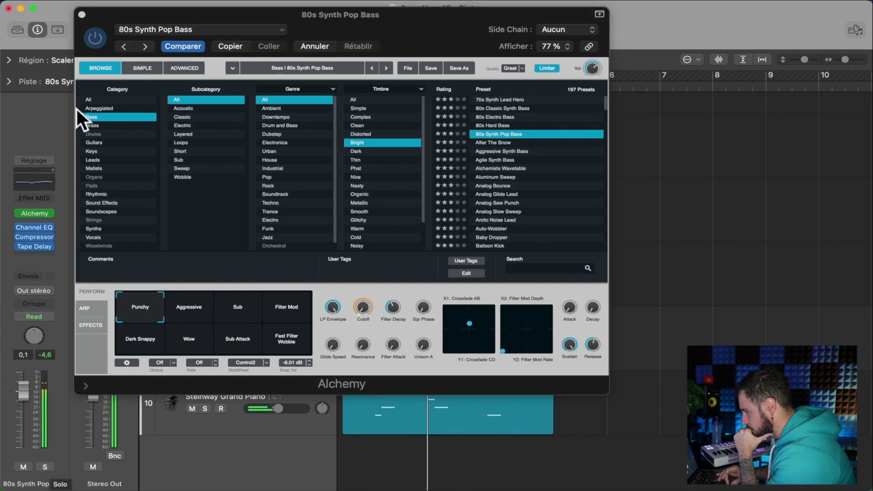
{"action": "left_click", "coordinate": [82, 14]}
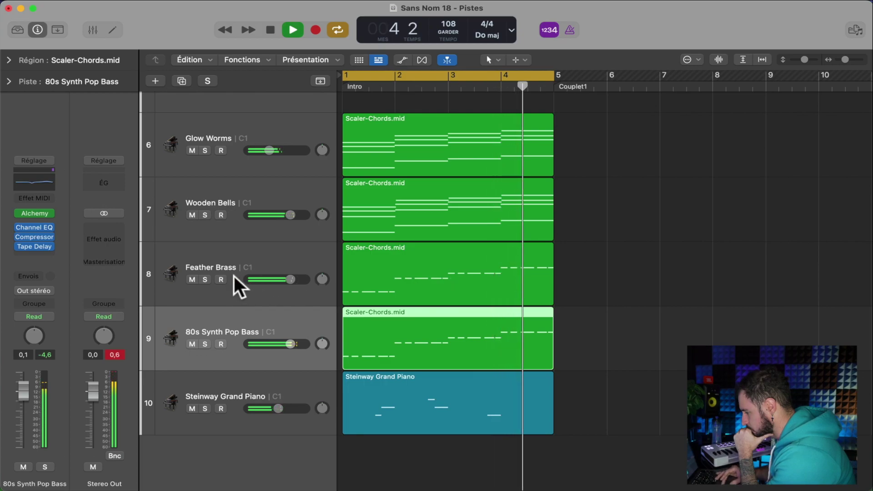
{"action": "left_click", "coordinate": [205, 279]}
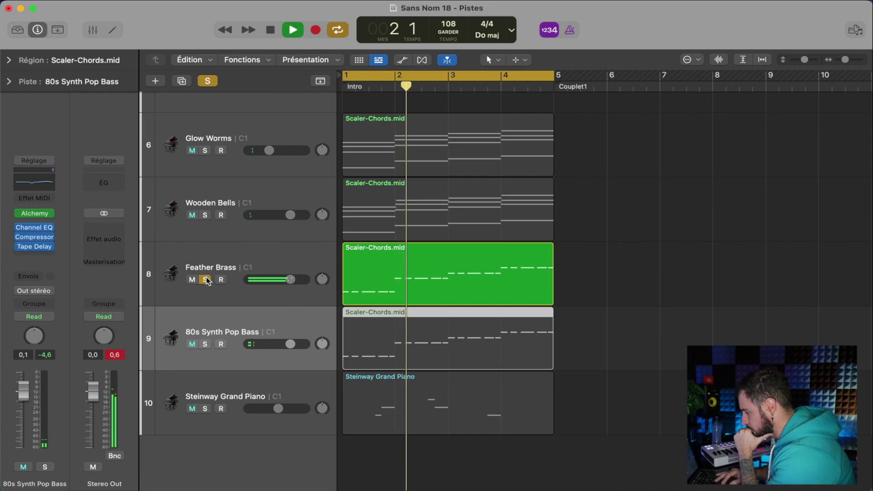
{"action": "left_click", "coordinate": [238, 250]}
{"action": "left_click", "coordinate": [39, 213]}
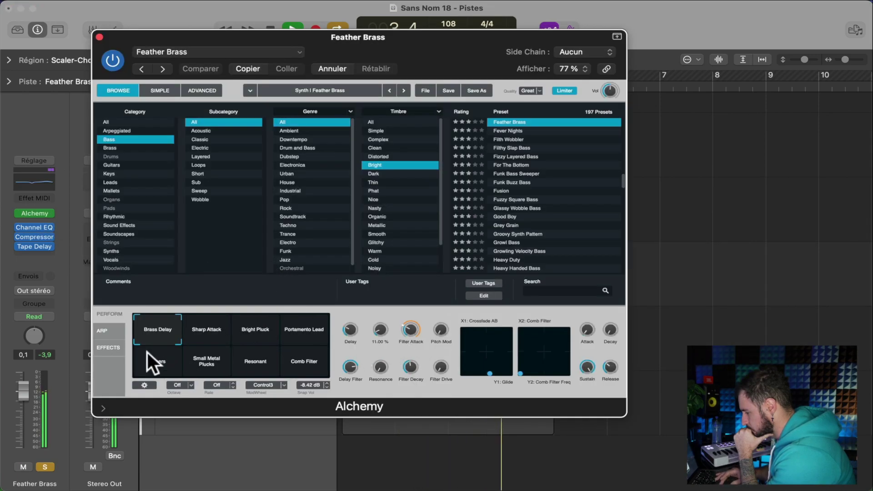
{"action": "left_click", "coordinate": [110, 347]}
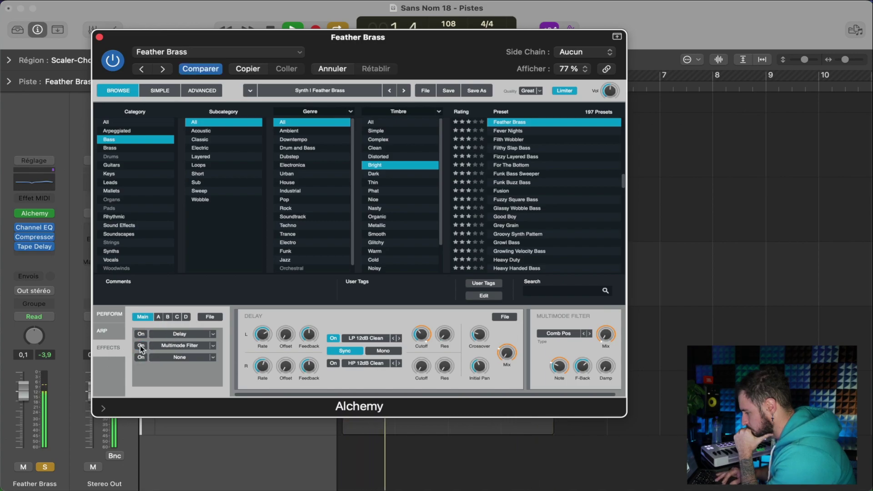
{"action": "left_click", "coordinate": [45, 469]}
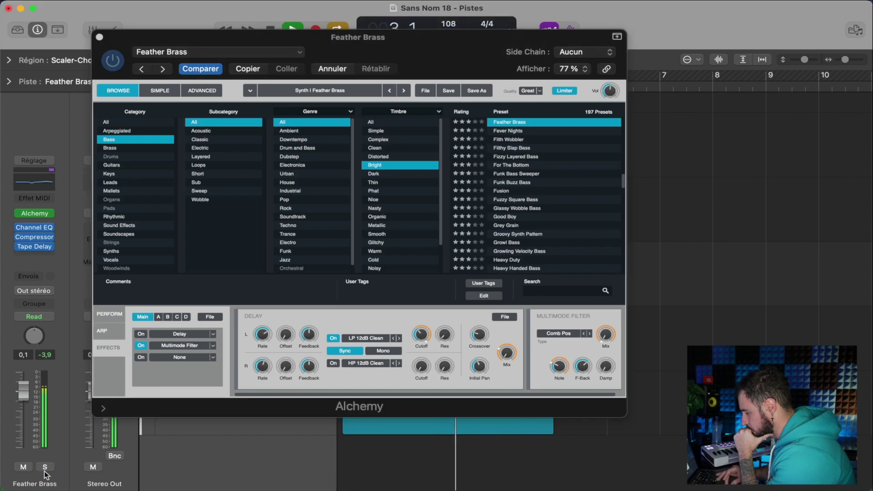
{"action": "left_click", "coordinate": [99, 37]}
Step: Repeat the four-bar regions across bars 5 to 8 with the cycle range extended over them, and hide the global tracks
{"action": "left_click", "coordinate": [611, 277]}
{"action": "key", "text": "t"}
{"action": "left_click", "coordinate": [620, 277]}
{"action": "key", "text": "space"}
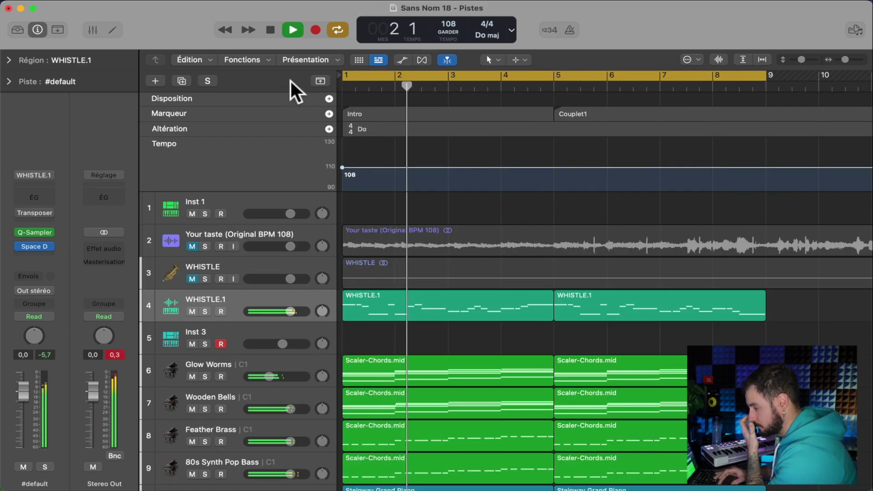
{"action": "left_click", "coordinate": [321, 81]}
{"action": "scroll", "coordinate": [584, 152], "scroll_direction": "down", "scroll_amount": 2}
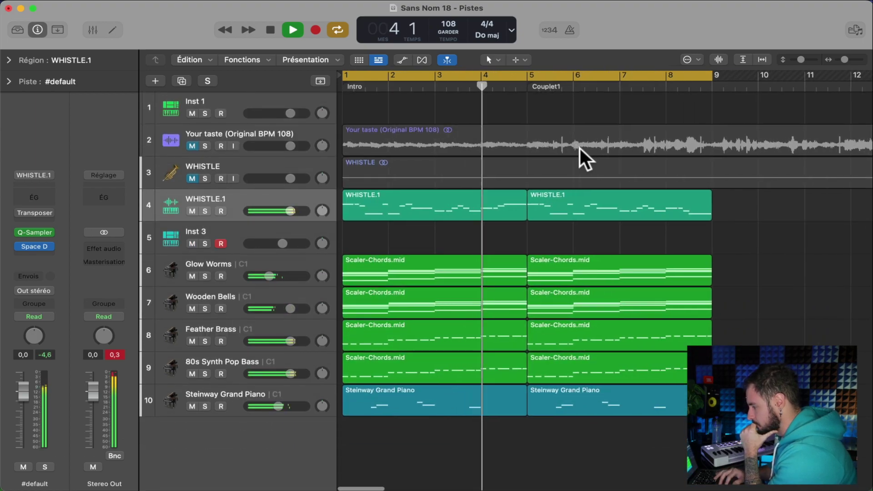
{"action": "scroll", "coordinate": [710, 259], "scroll_direction": "right", "scroll_amount": 2}
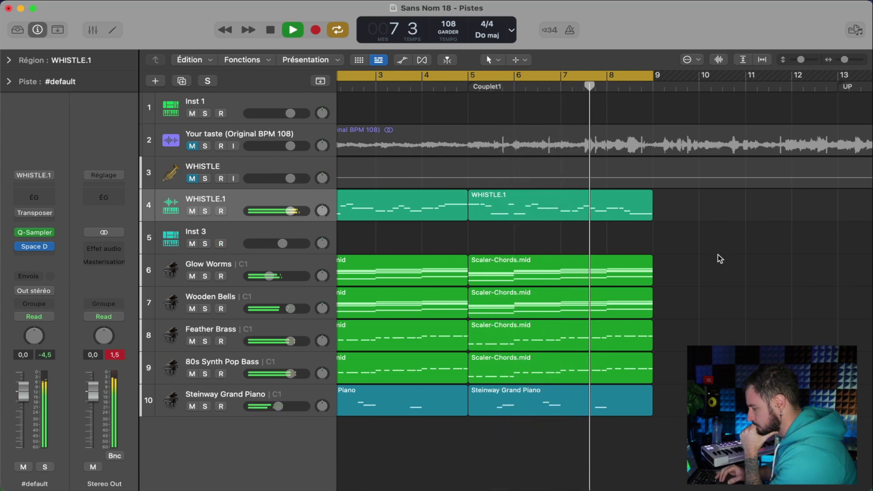
Step: Try lowering the last two notes of bar 4 in the first Feather Brass region to F2 and E♭2, and undo it
{"action": "double_click", "coordinate": [441, 325]}
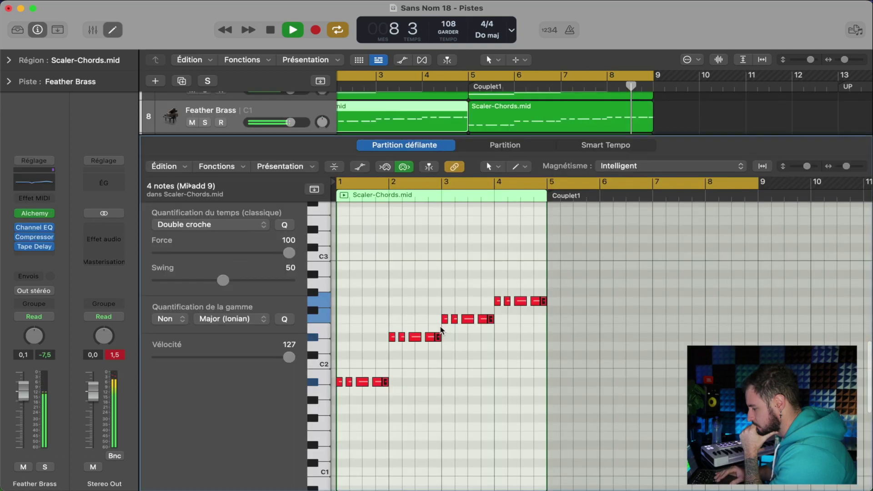
{"action": "left_click", "coordinate": [533, 284]}
{"action": "left_click_drag", "start_coordinate": [532, 282], "coordinate": [534, 319]}
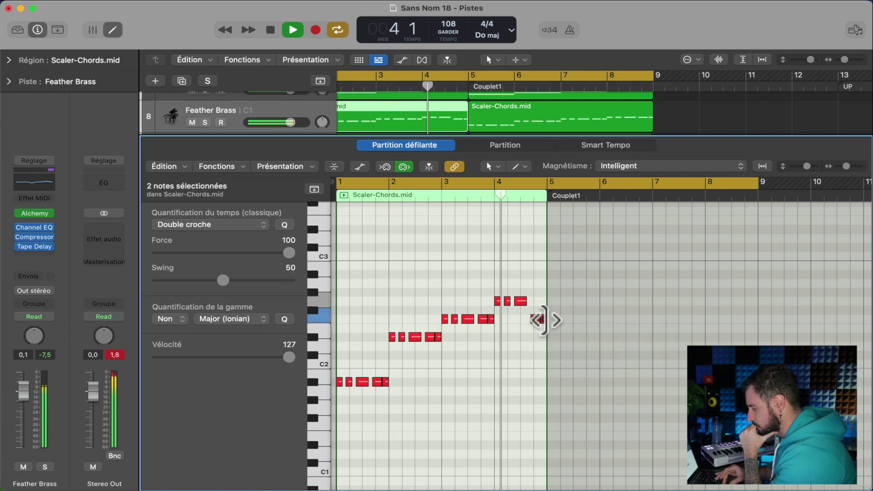
{"action": "left_click", "coordinate": [543, 309]}
{"action": "left_click_drag", "start_coordinate": [543, 318], "coordinate": [545, 332]}
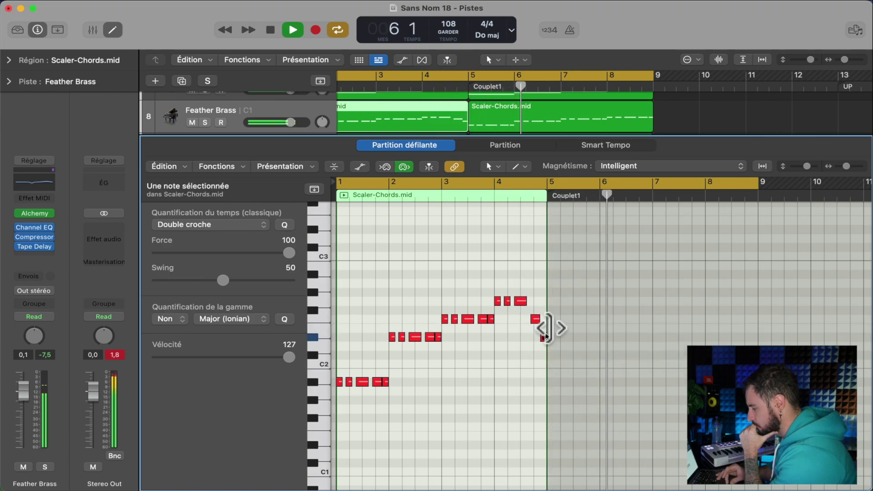
{"action": "left_click", "coordinate": [114, 26]}
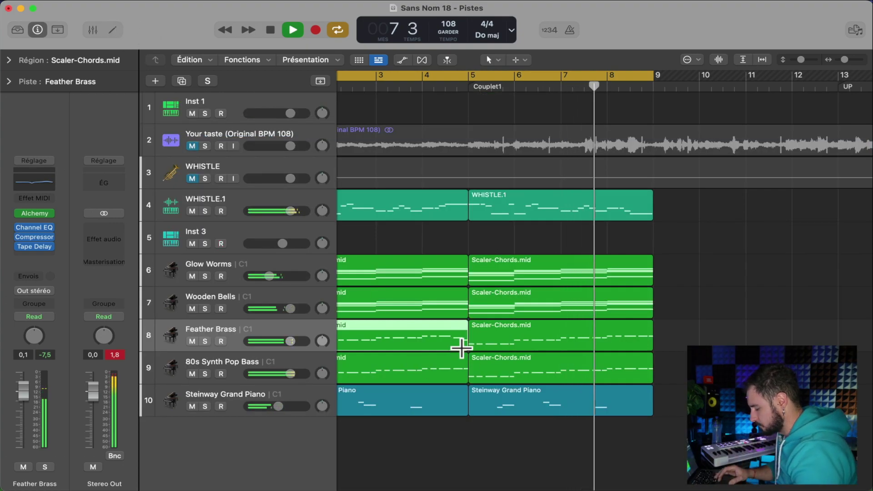
{"action": "double_click", "coordinate": [449, 339]}
{"action": "key", "text": "super+z"}
Step: Lower the last two notes of bar 8 in the second Feather Brass region to F2 and E♭2
{"action": "left_click", "coordinate": [567, 110]}
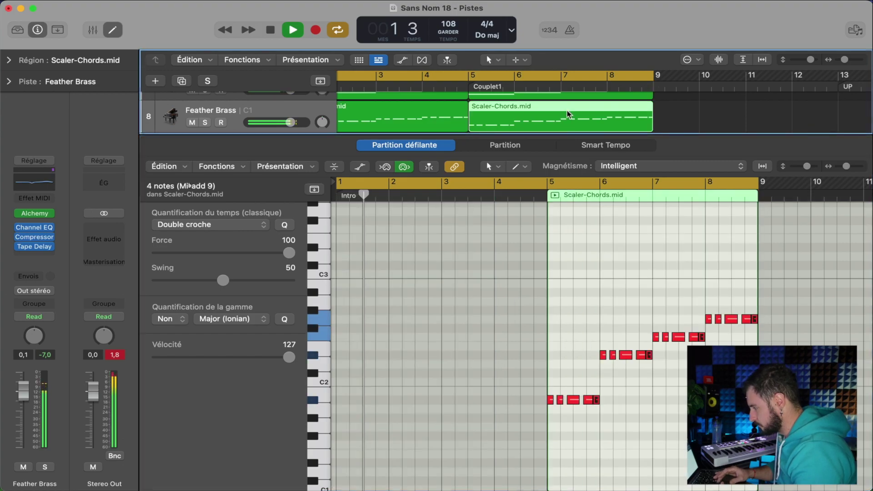
{"action": "left_click_drag", "start_coordinate": [750, 320], "coordinate": [754, 356]}
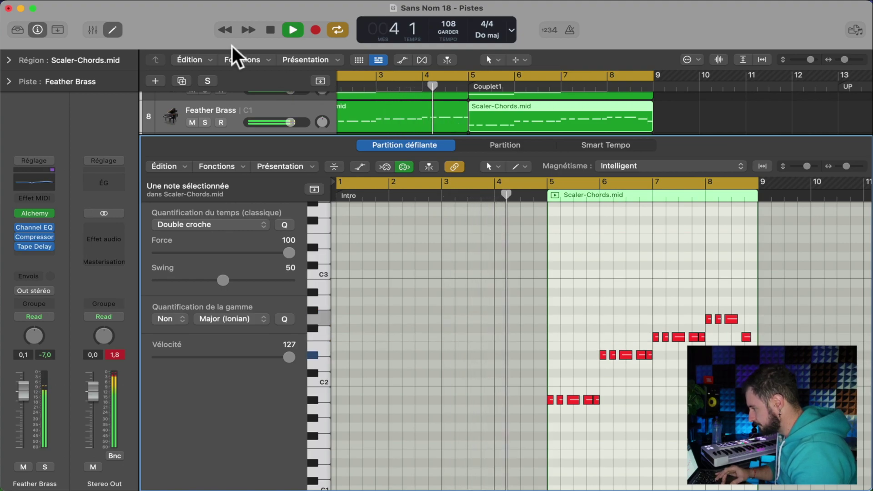
{"action": "left_click", "coordinate": [114, 30]}
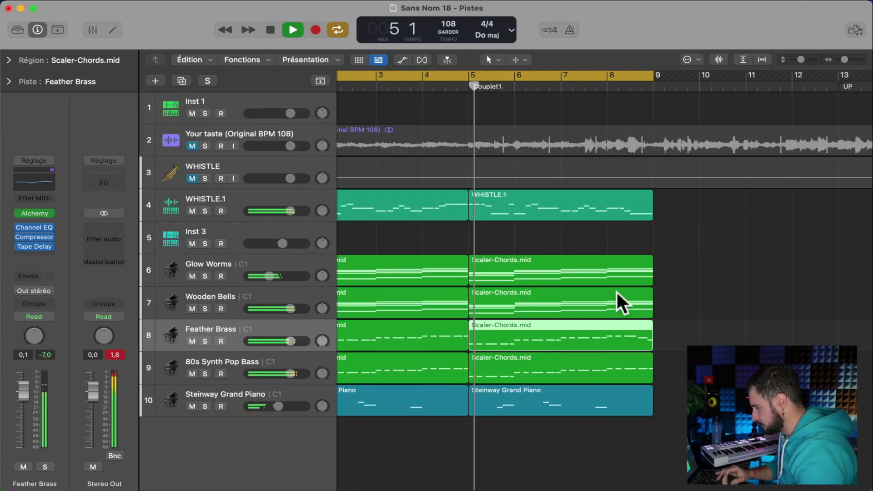
Step: Apply the same descending ending, F2 then E♭2, to the last two notes of the second 80s Synth Pop Bass region
{"action": "double_click", "coordinate": [611, 367]}
{"action": "left_click_drag", "start_coordinate": [746, 302], "coordinate": [757, 337]}
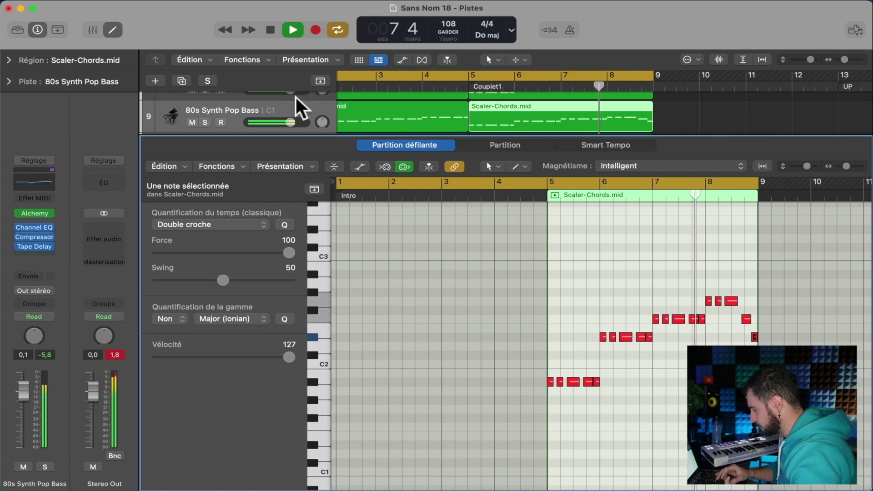
{"action": "left_click", "coordinate": [114, 31]}
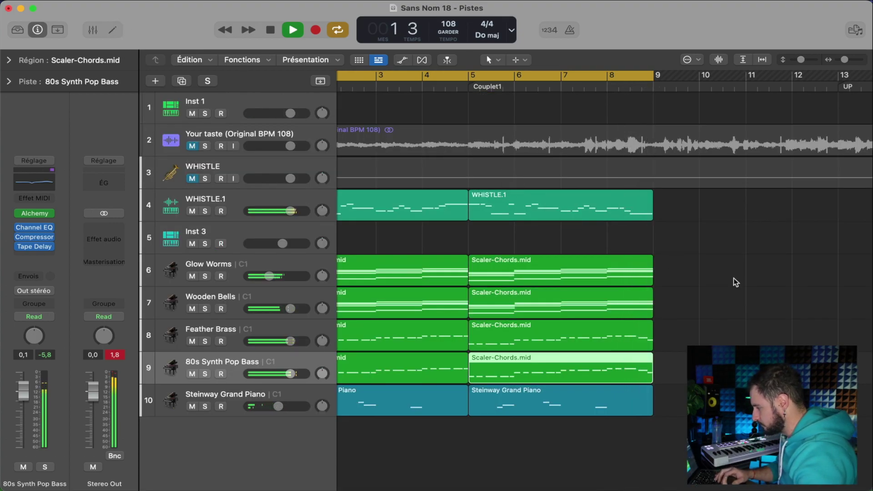
Step: Move the Inst 3 track above the WHISTLE.1 track
{"action": "scroll", "coordinate": [733, 277], "scroll_direction": "left", "scroll_amount": 3}
{"action": "scroll", "coordinate": [734, 277], "scroll_direction": "down", "scroll_amount": 4}
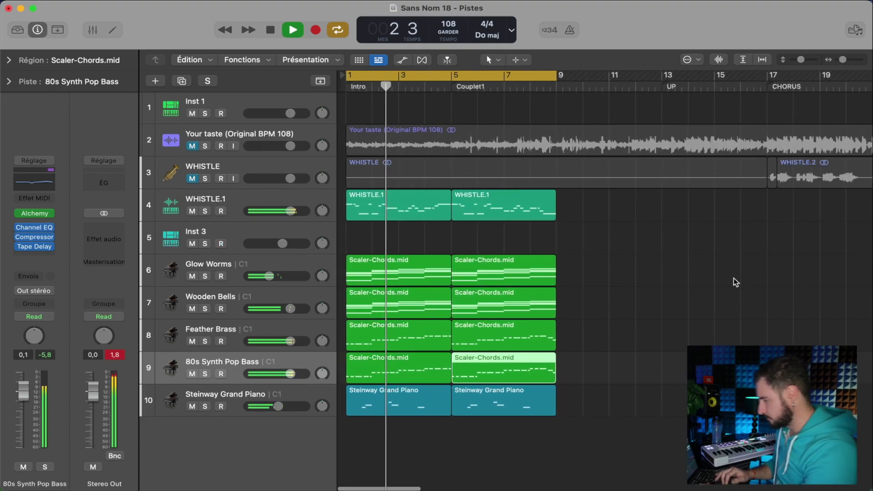
{"action": "left_click", "coordinate": [291, 235]}
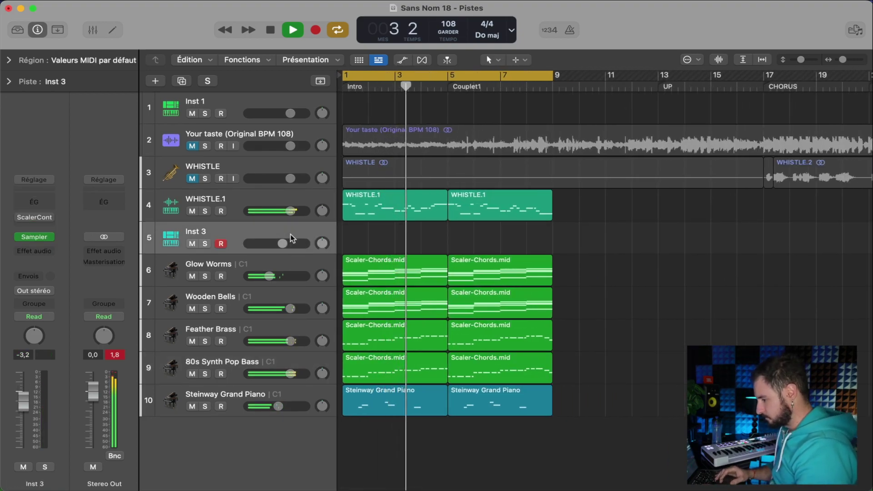
{"action": "left_click_drag", "start_coordinate": [290, 238], "coordinate": [292, 200]}
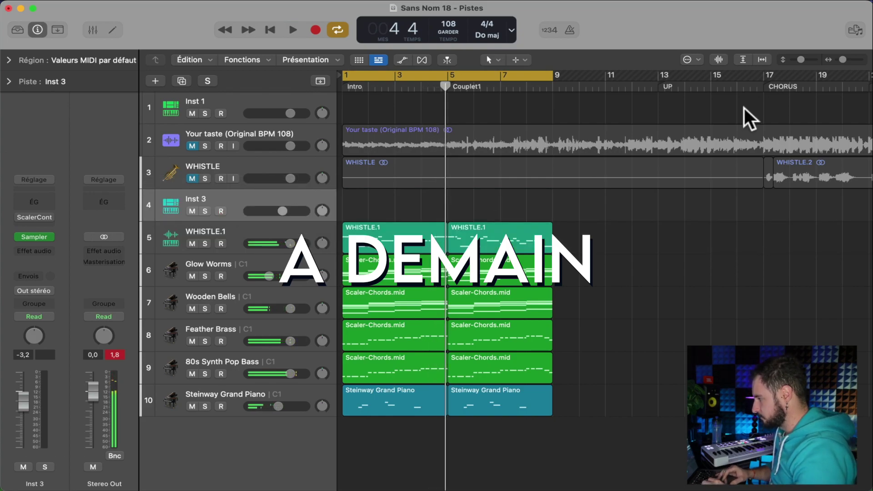